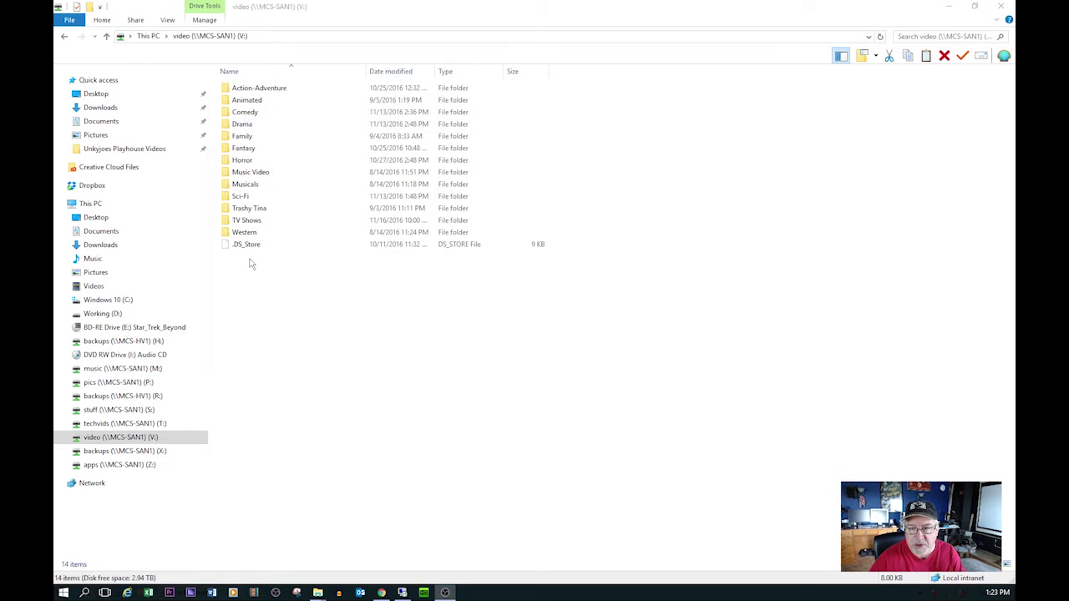
- Examine the Action-Adventure folder on the video (V:) drive and the contents of its Jurrasic Park folder
double_click(259, 90)
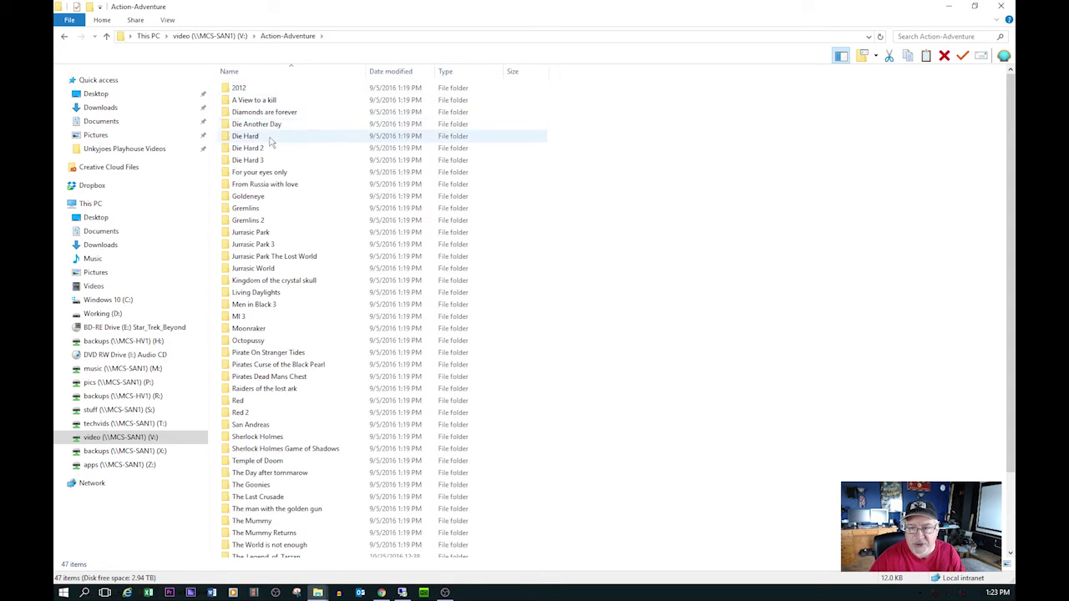
scroll(282, 364, down, 3)
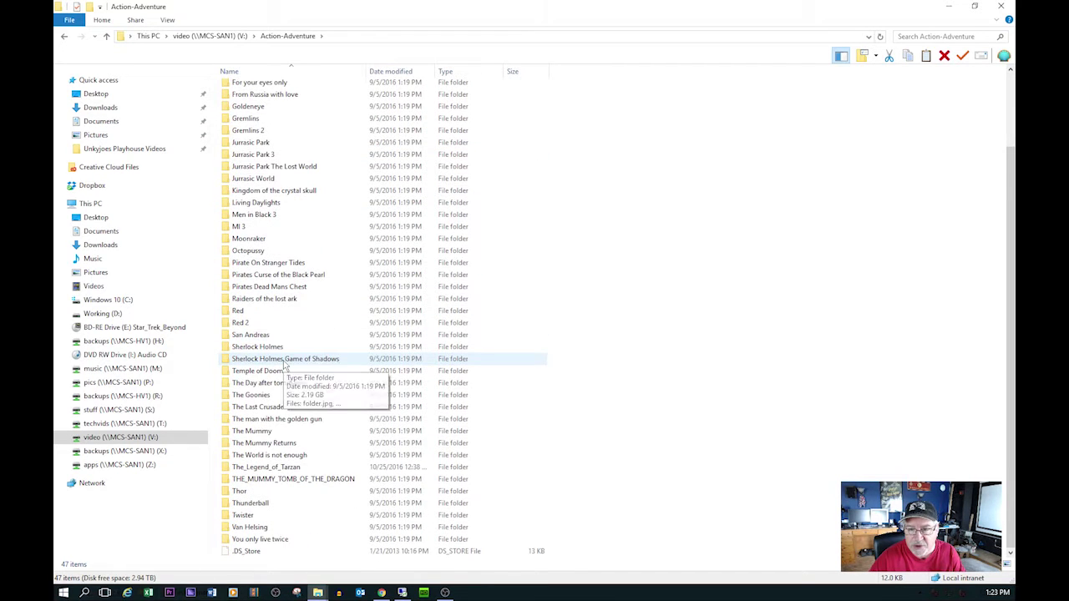
scroll(284, 359, up, 3)
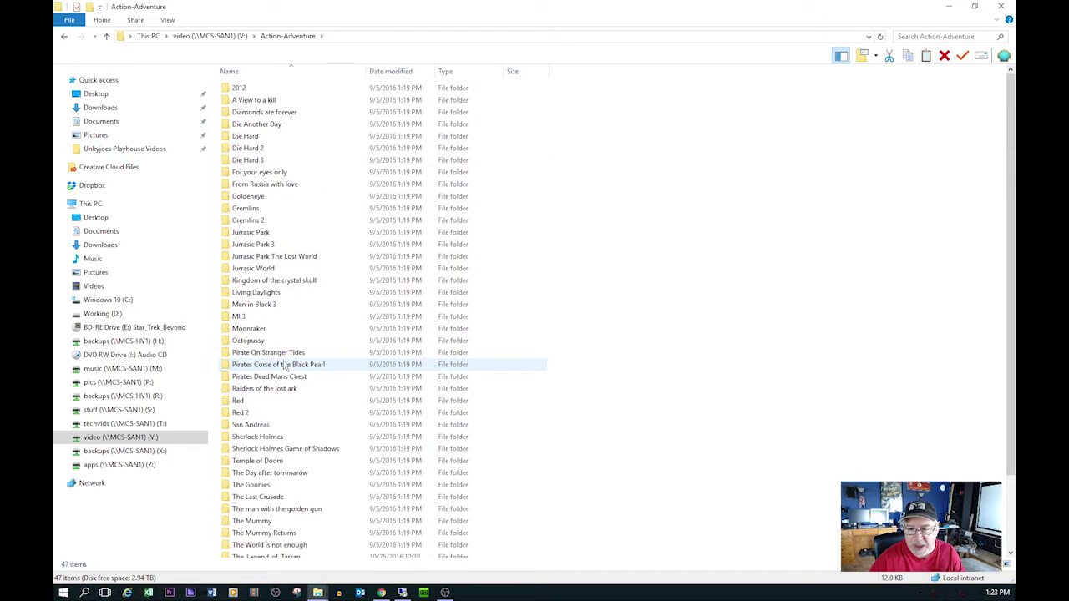
double_click(259, 237)
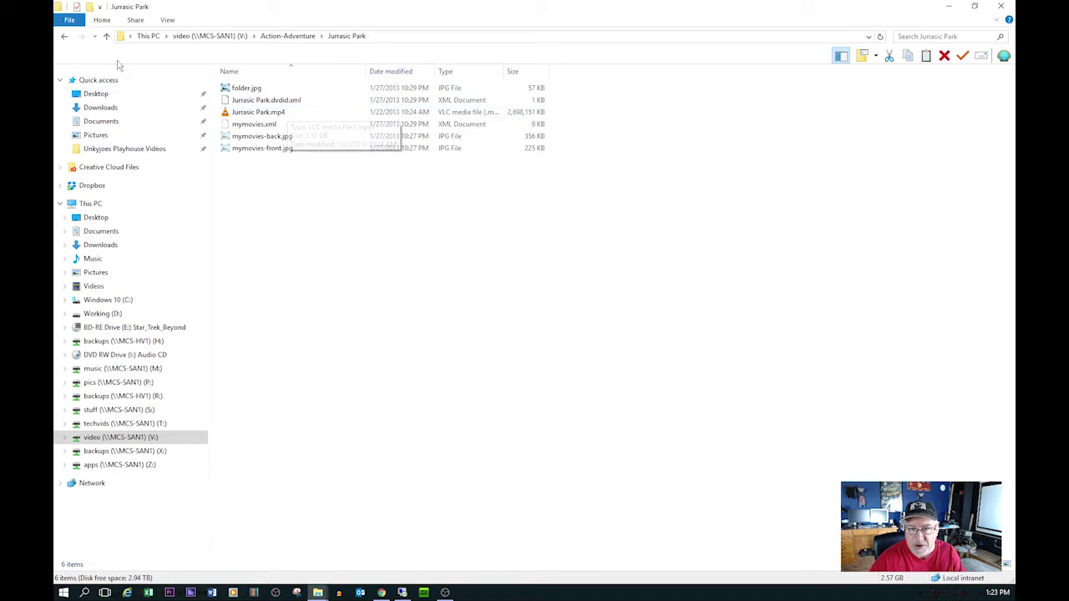
click(65, 37)
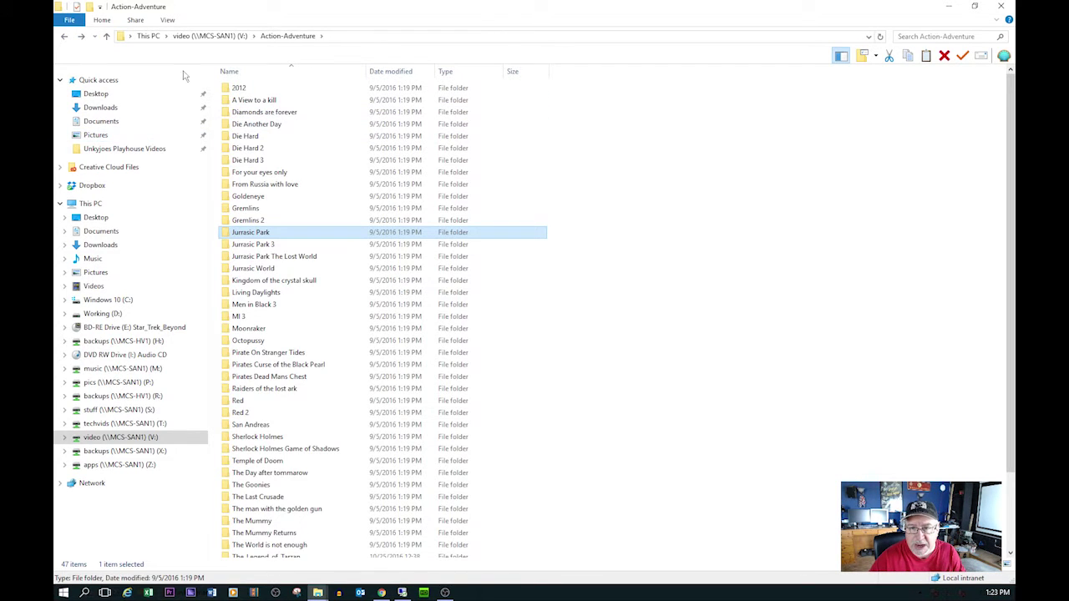
click(65, 37)
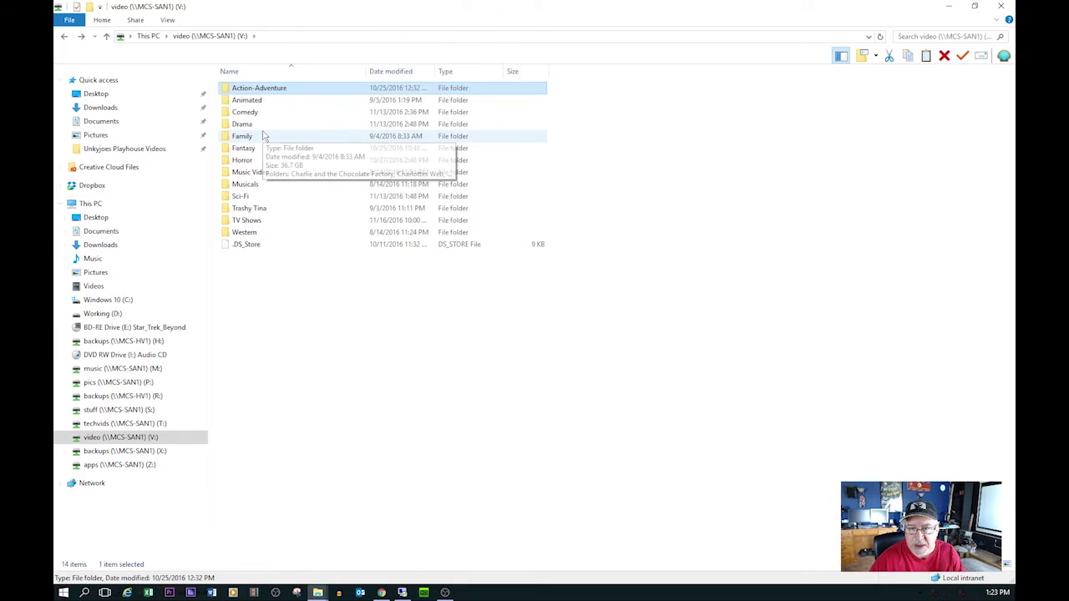
- View the techvids (T:) drive, then inspect the Family and Horror folders on the video (V:) drive
click(116, 425)
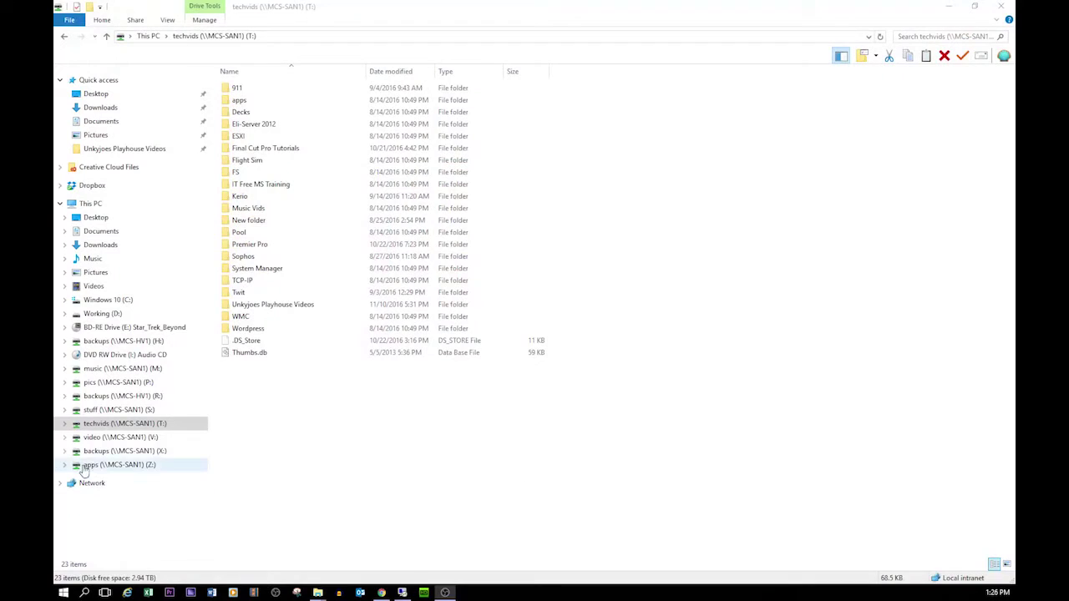
click(107, 440)
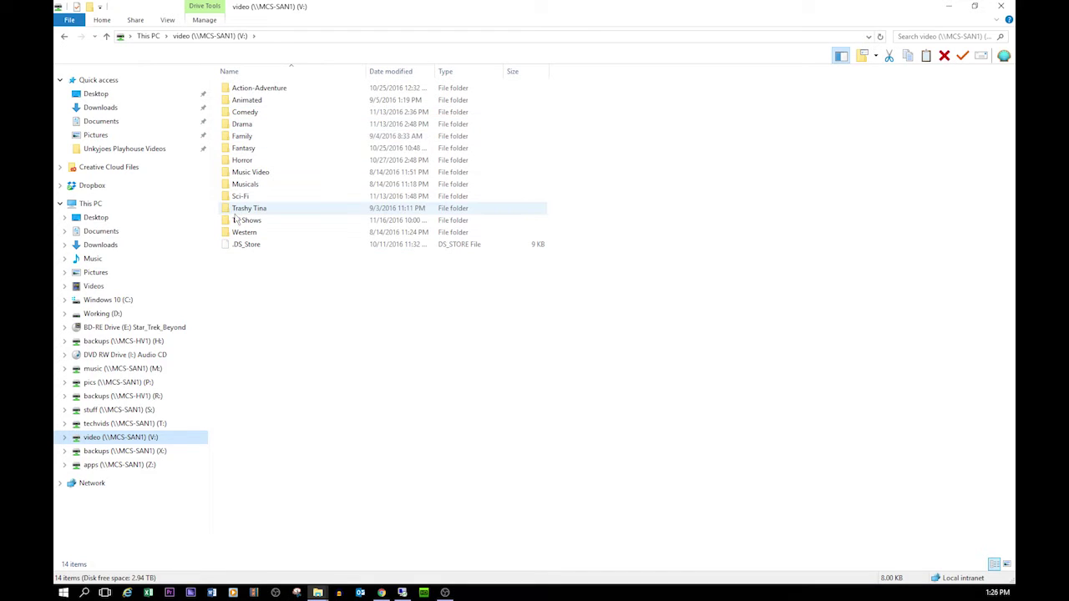
double_click(248, 138)
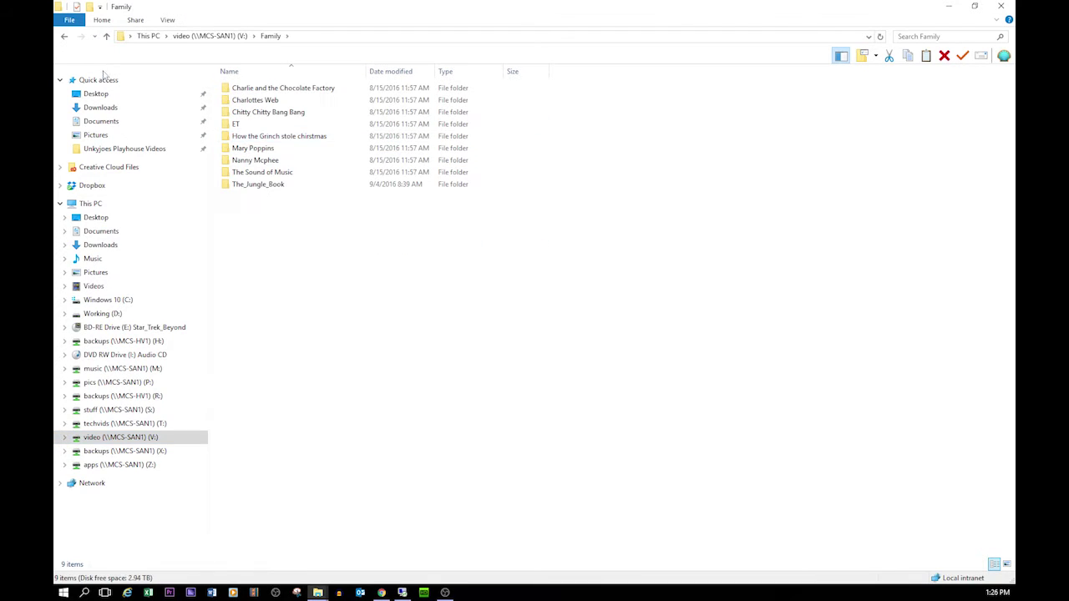
click(64, 38)
double_click(249, 161)
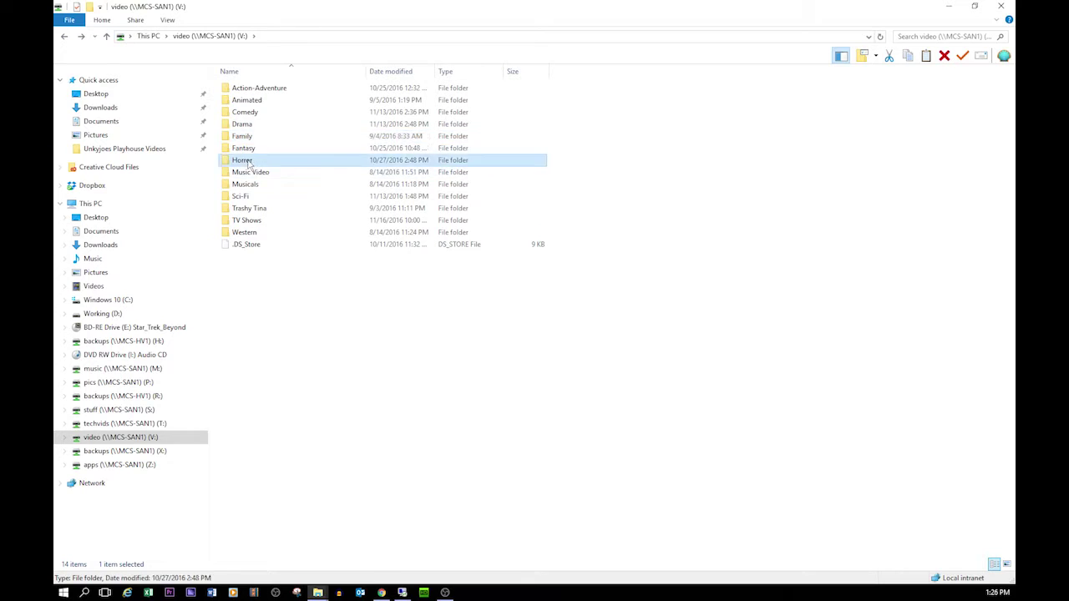
click(64, 36)
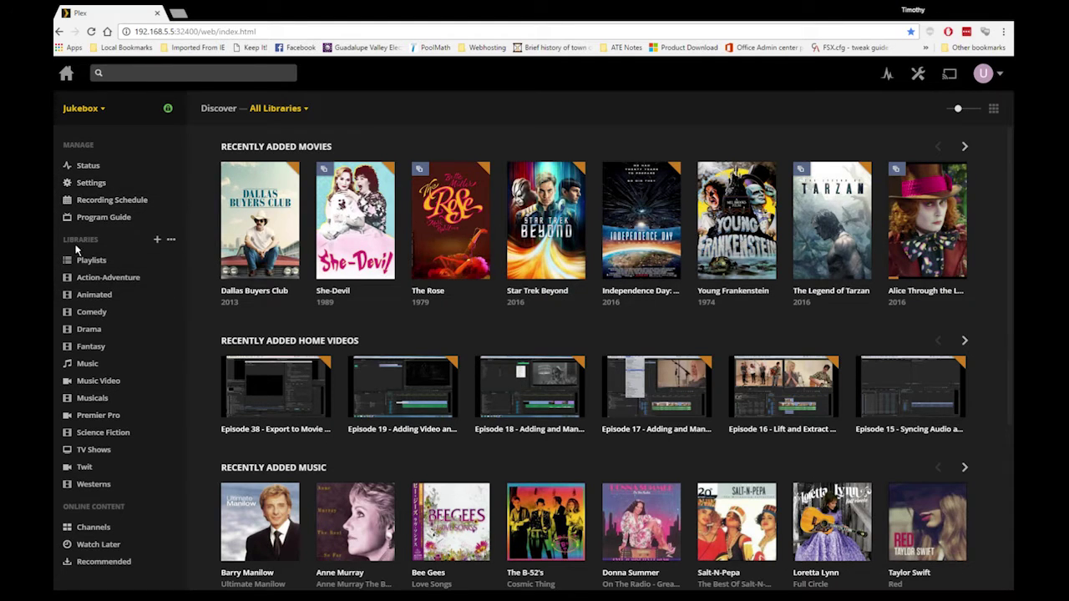
- Switch to Plex and start a new library of type Movies named Family
click(157, 241)
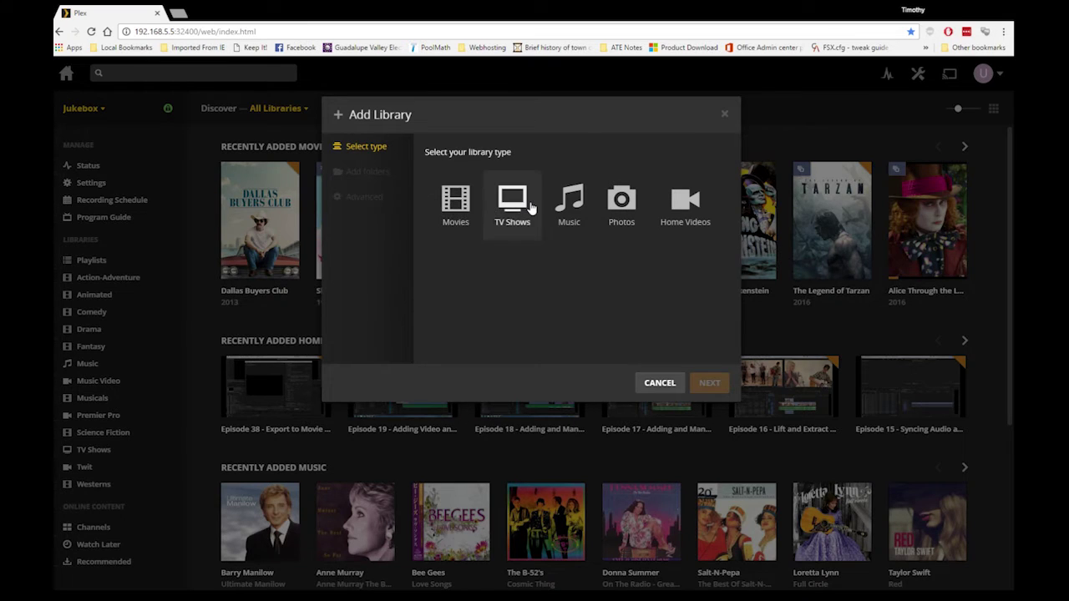
click(461, 213)
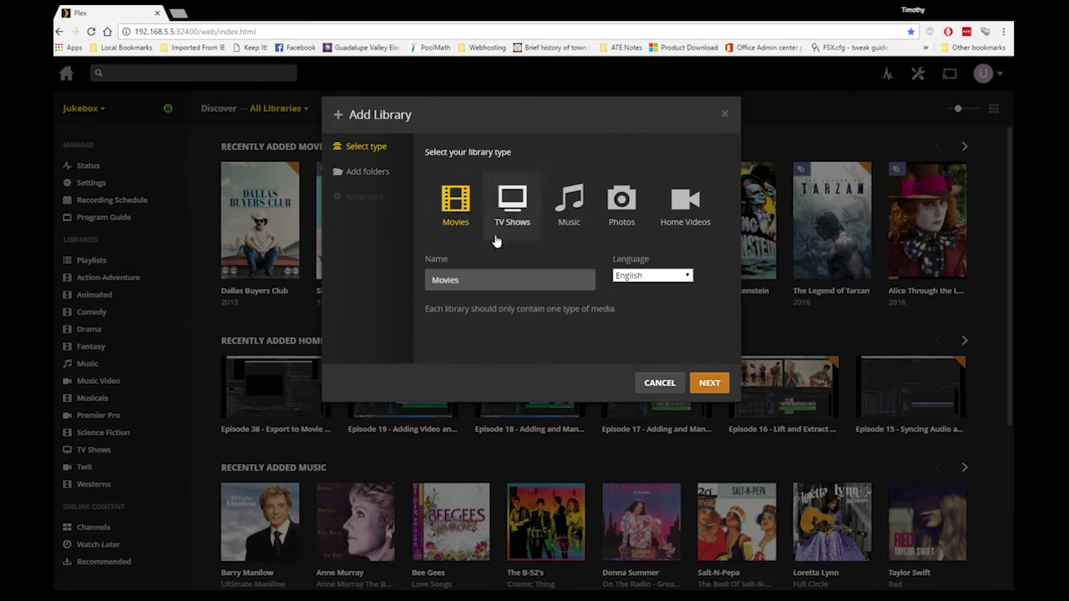
drag(477, 288, 434, 281)
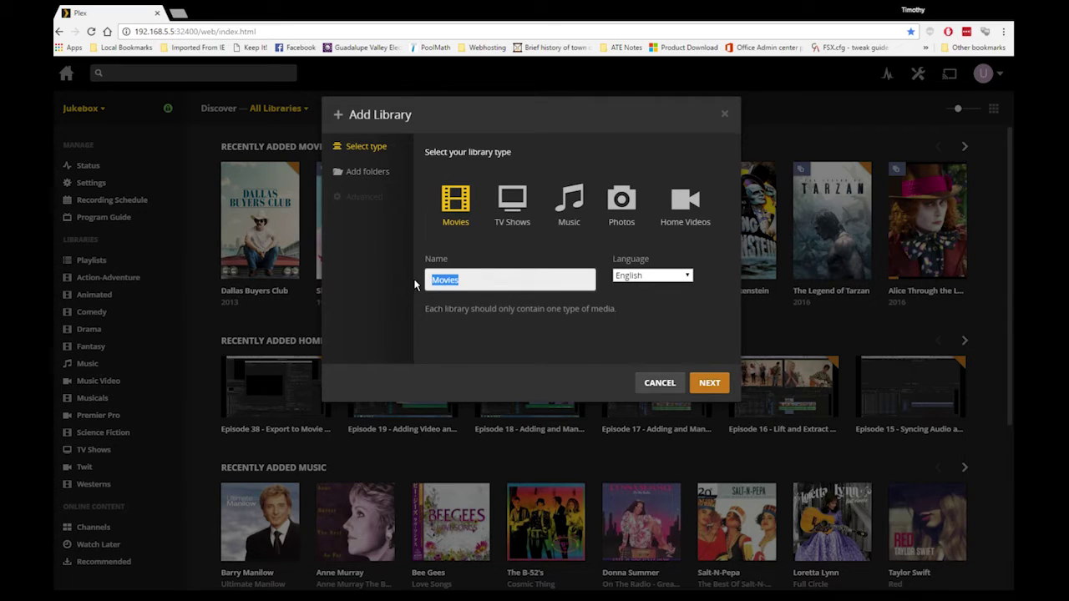
text(Family)
click(705, 381)
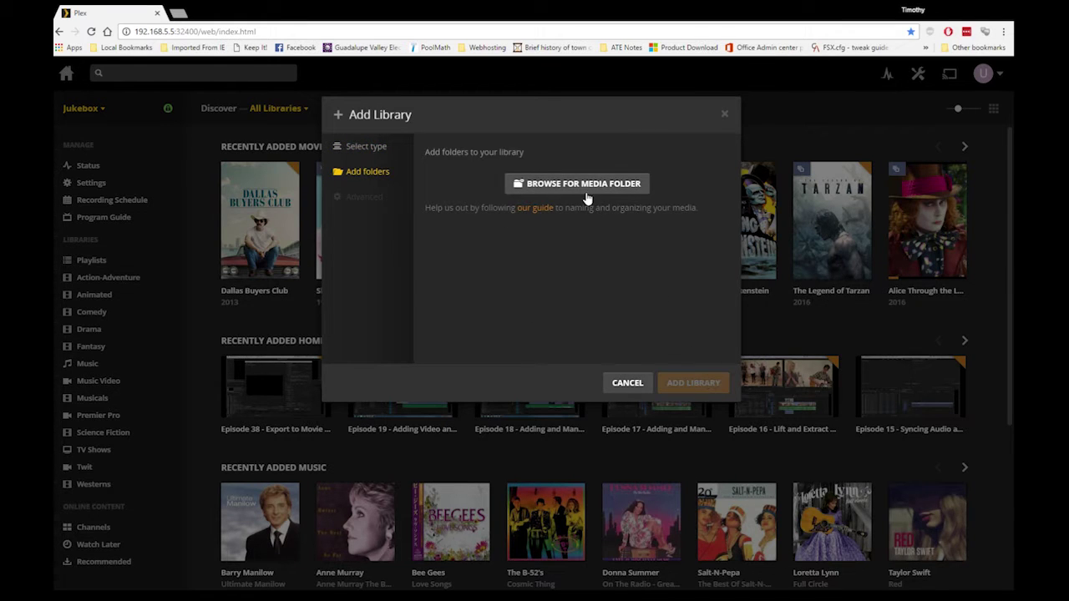
- Assign the V:\Family media folder to the Family library and create the library
click(583, 186)
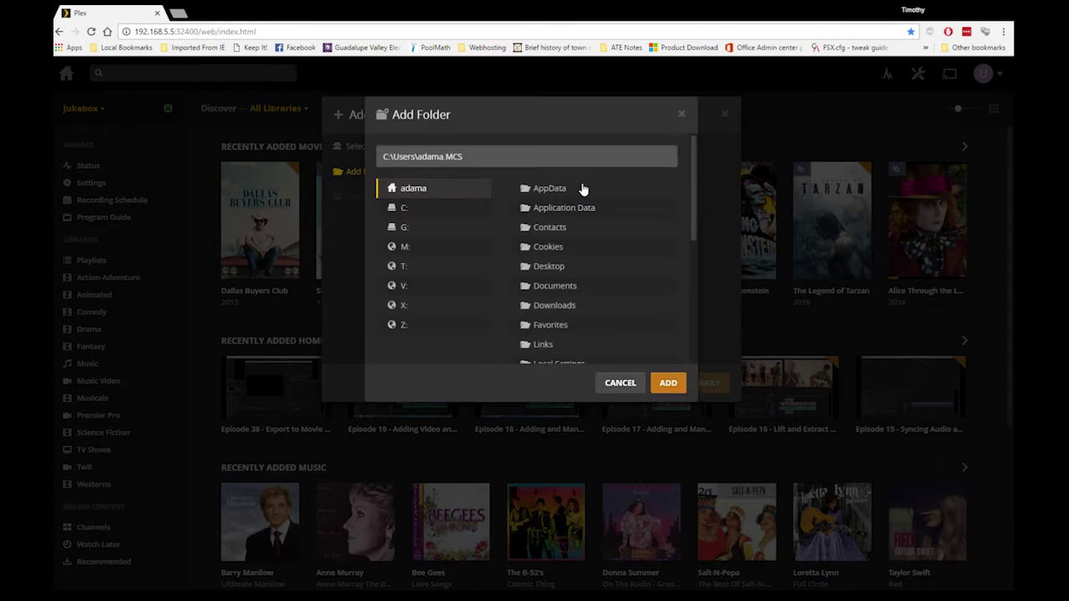
click(418, 289)
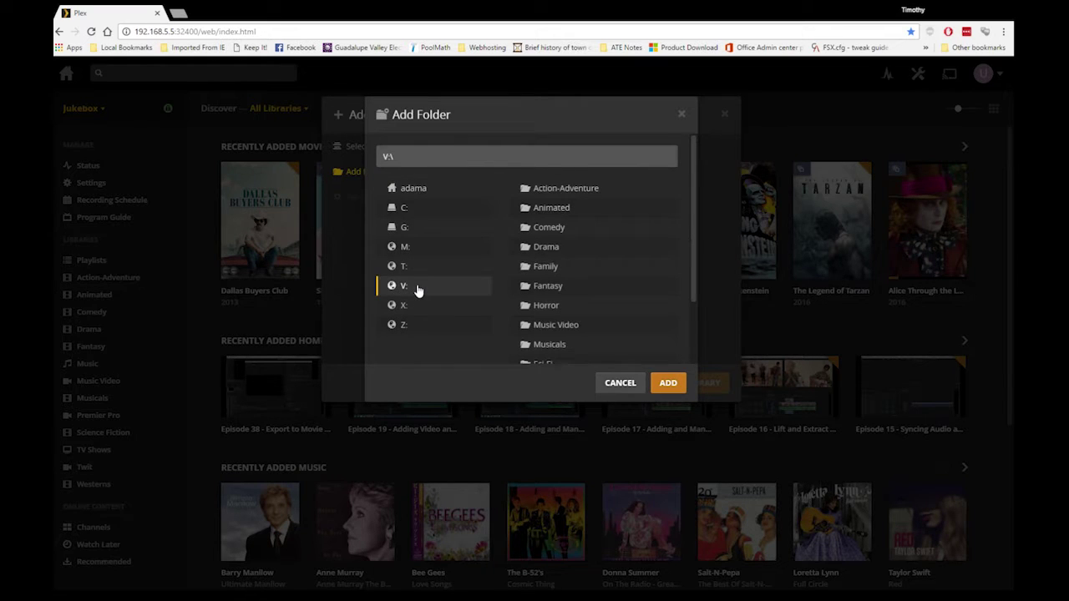
click(543, 265)
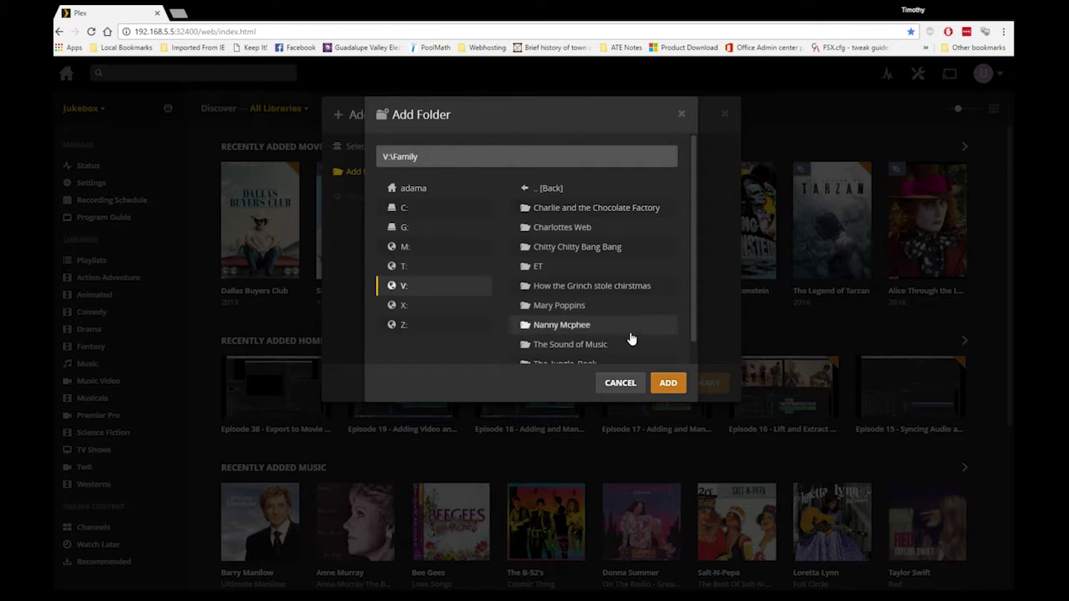
click(670, 385)
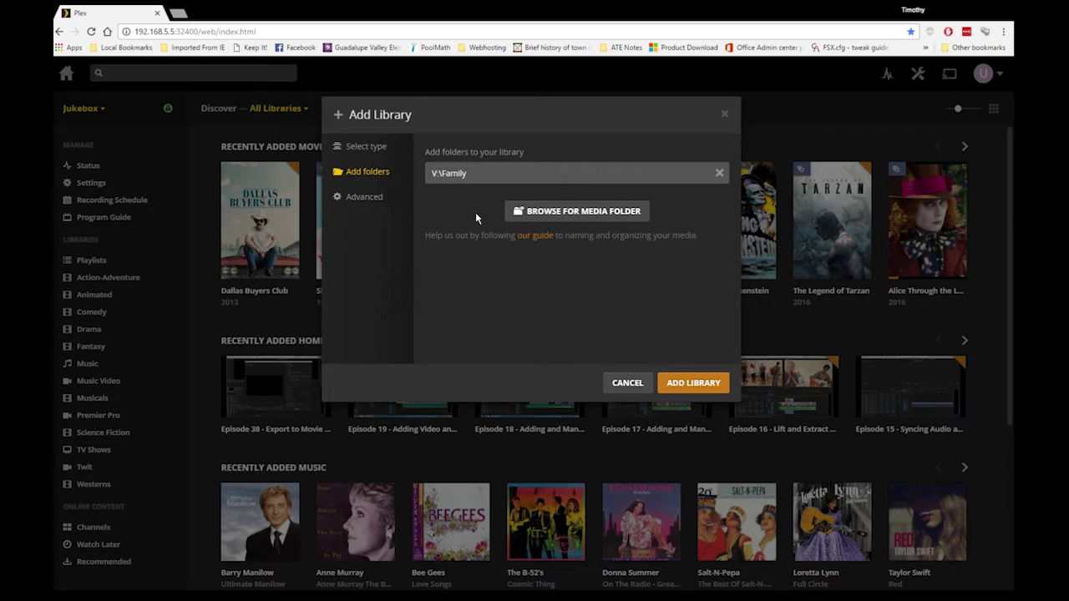
click(678, 382)
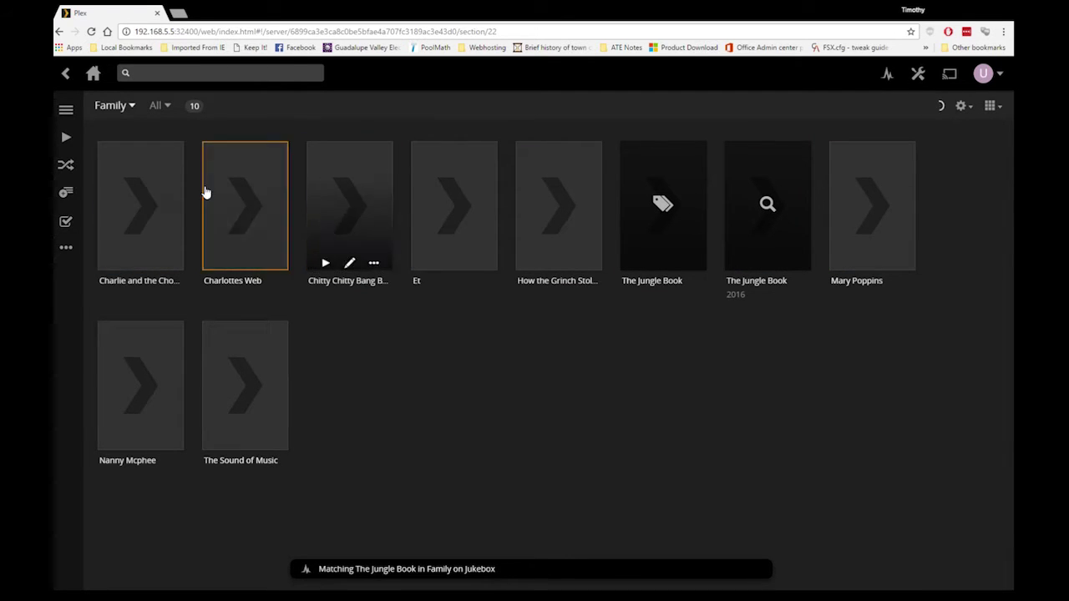
- Start another new library of type Movies from the home page and name it Horror
click(93, 75)
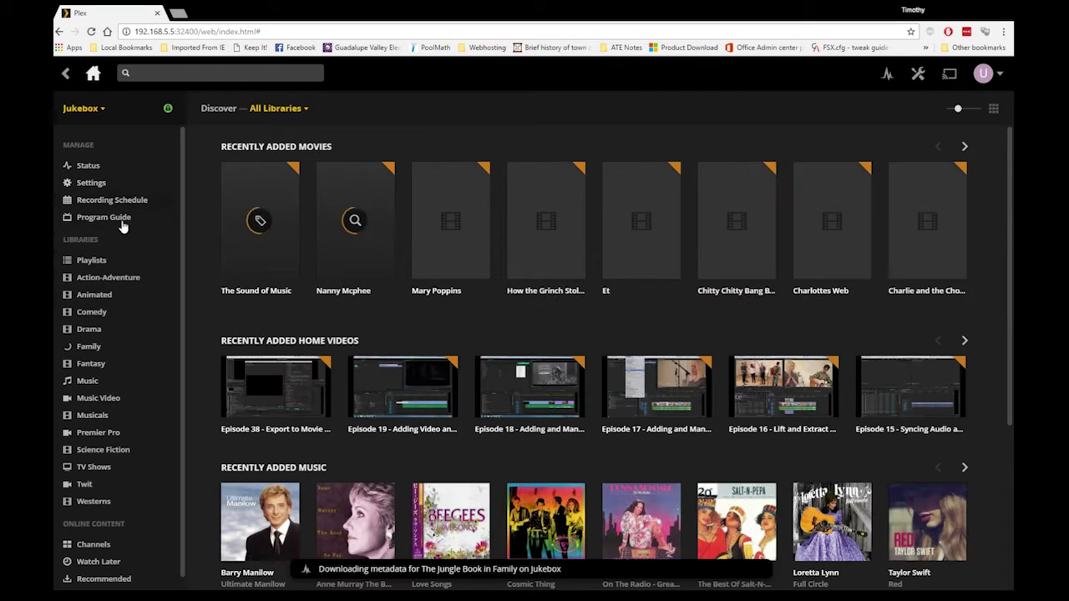
click(149, 239)
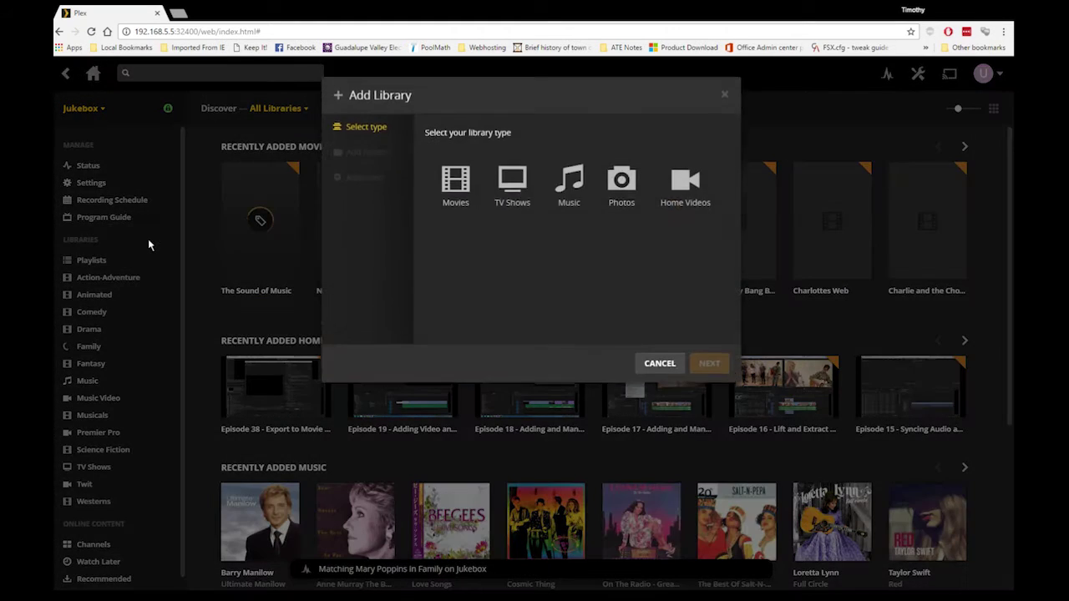
click(455, 203)
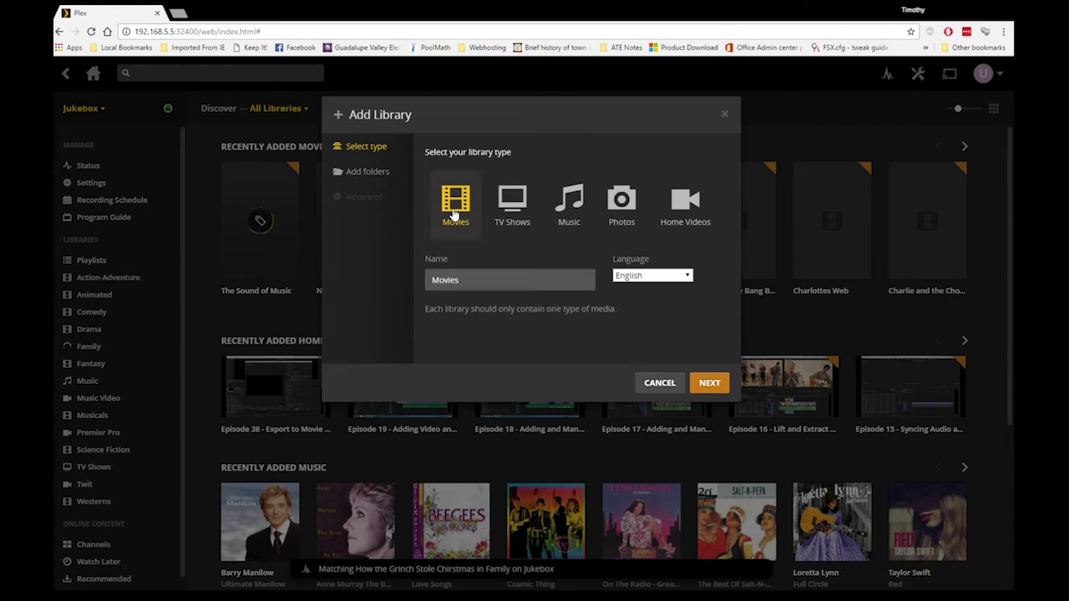
drag(478, 284, 402, 278)
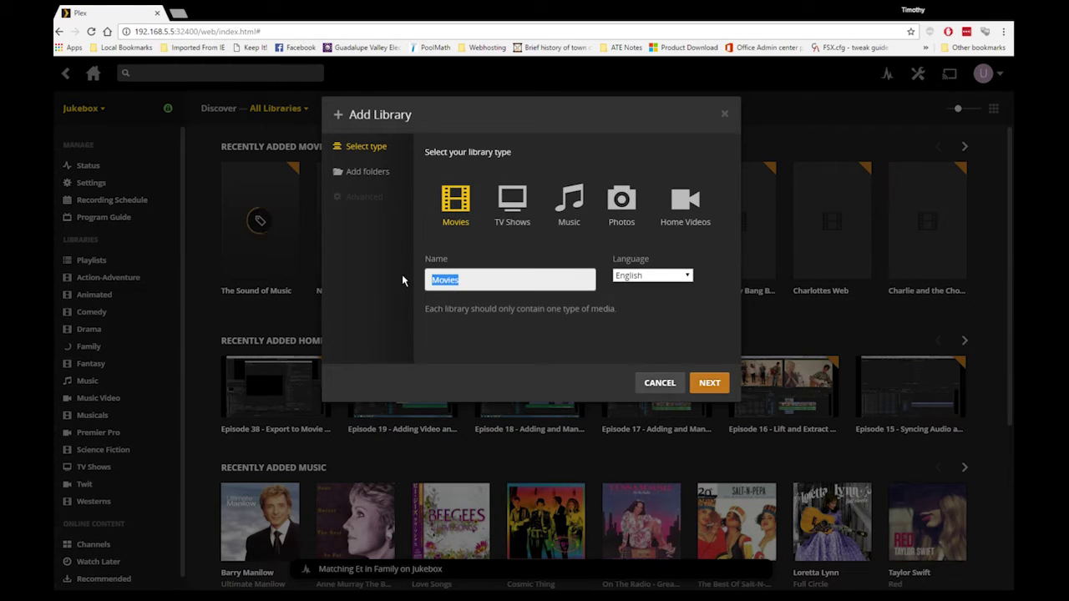
text(Horror)
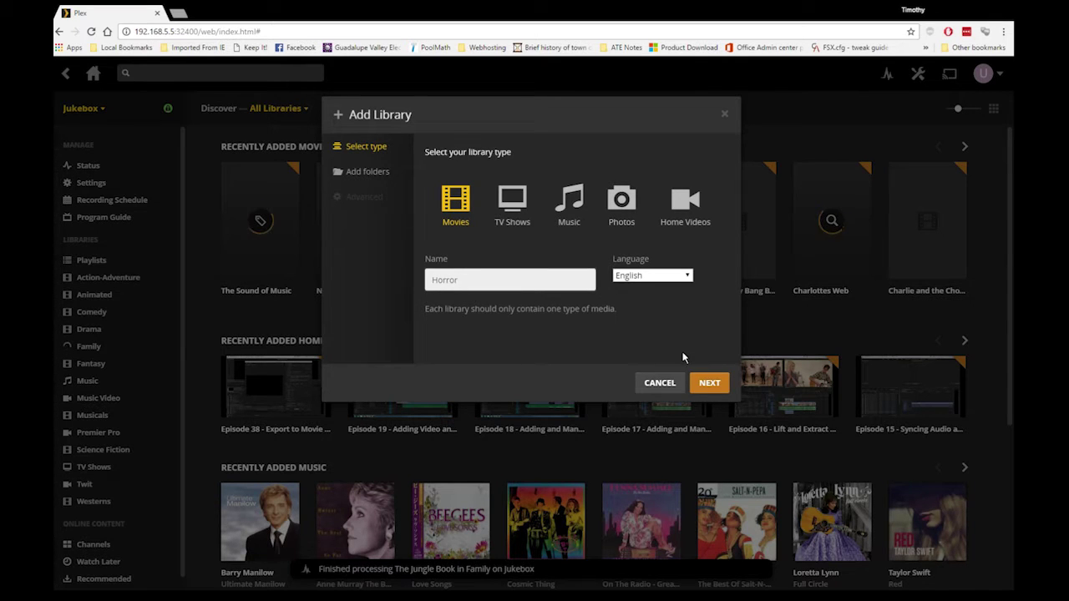
click(710, 384)
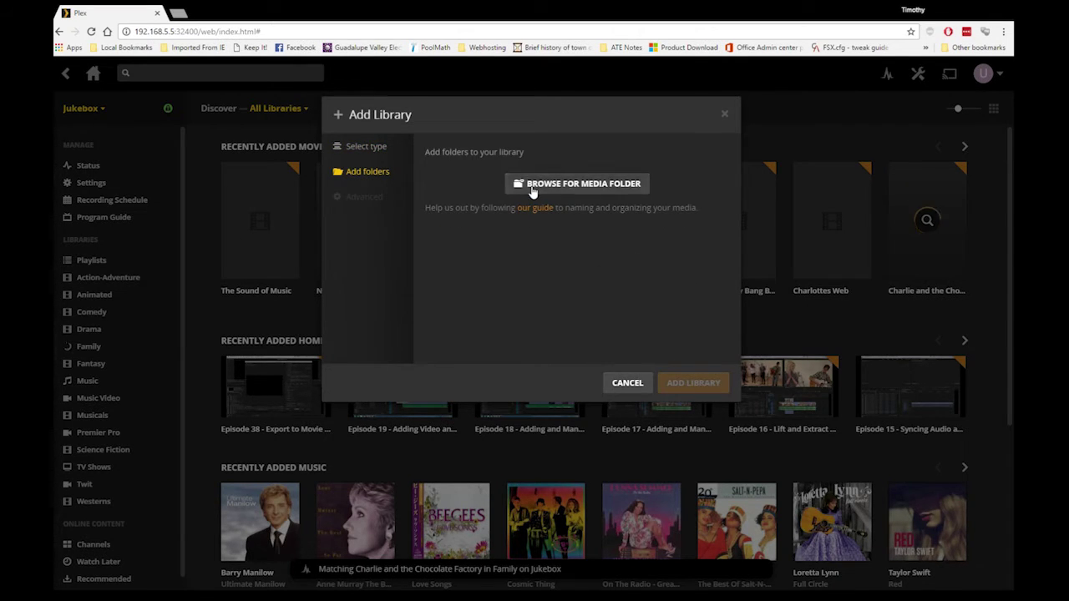
- Assign the V:\Horror media folder to the Horror library and create the library
click(576, 183)
click(407, 290)
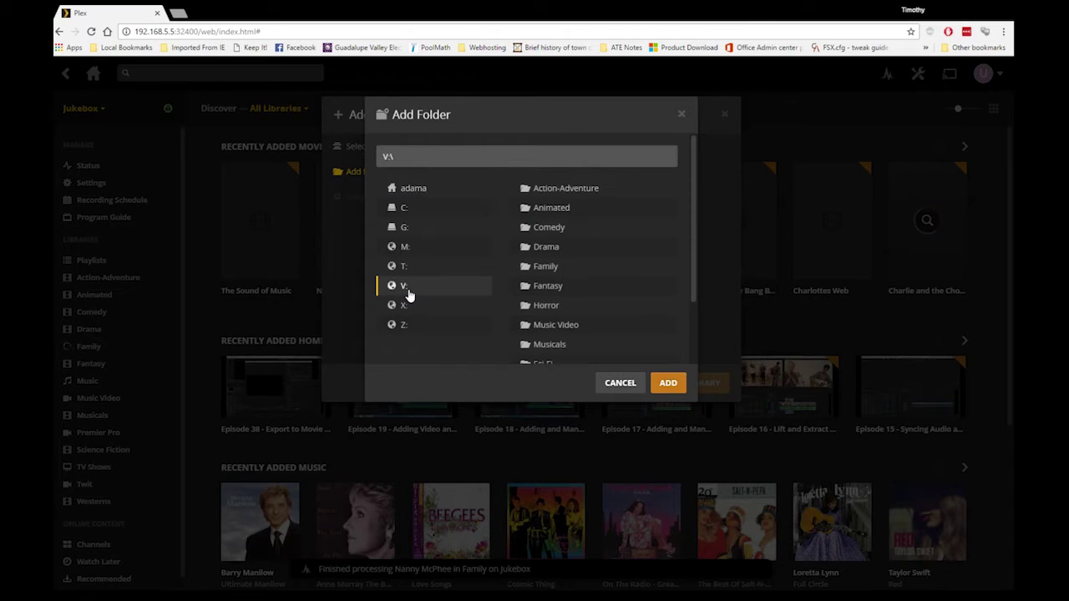
click(554, 308)
click(668, 383)
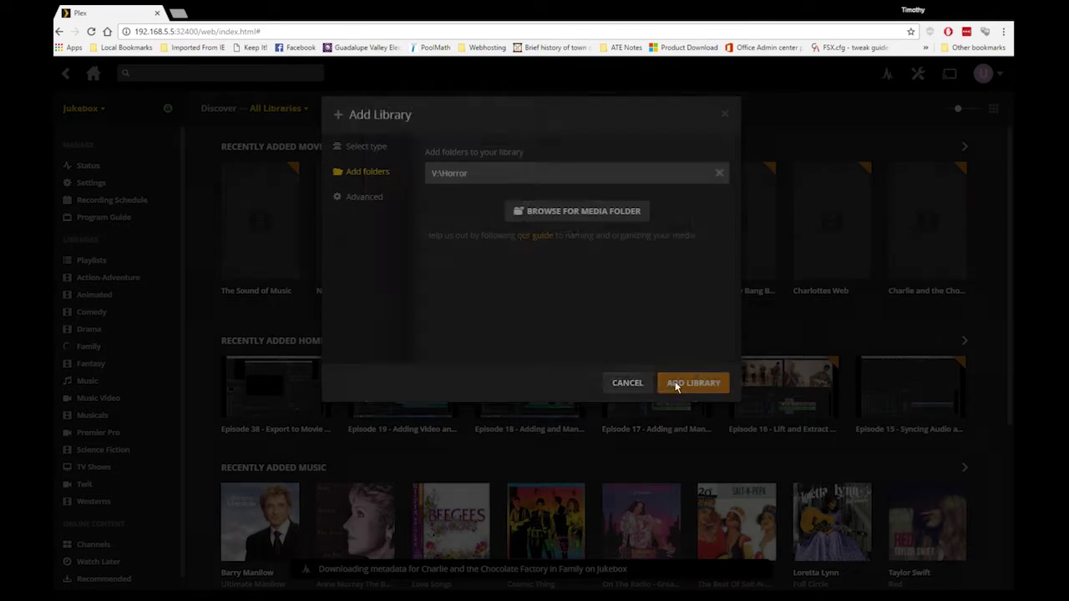
click(681, 385)
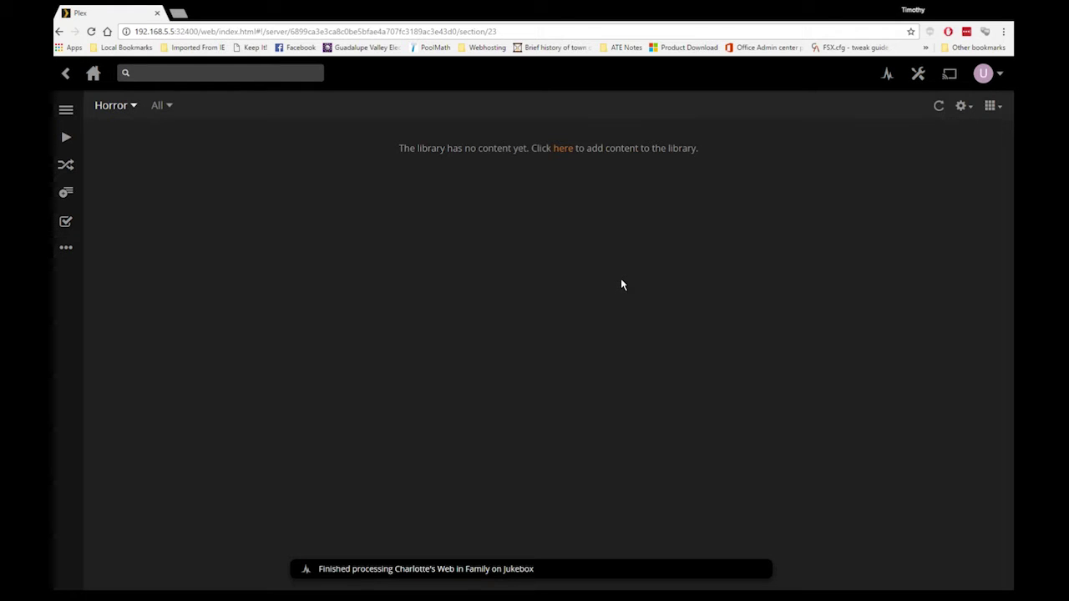
- In the Family library, change the Chitty Chitty Bang Bang poster to the second row's middle blue-sky artwork with red title lettering and save
click(94, 75)
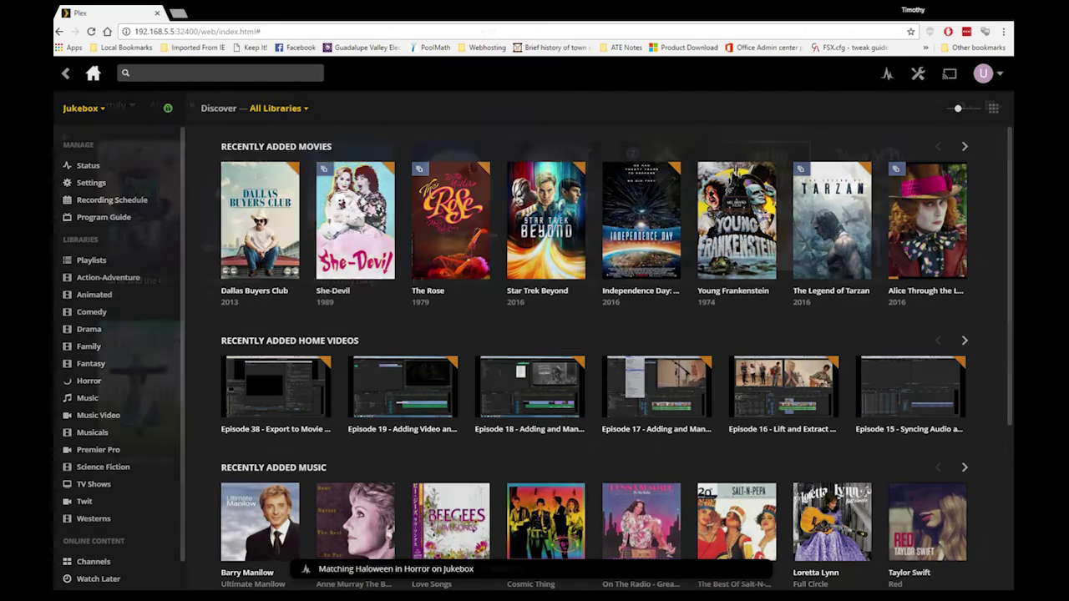
click(89, 346)
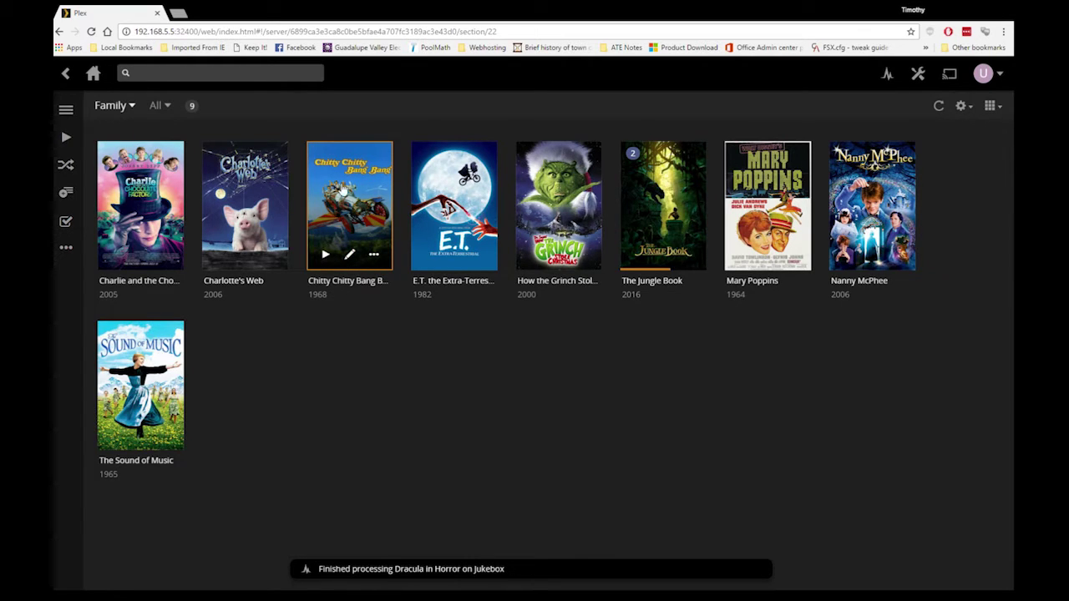
click(351, 257)
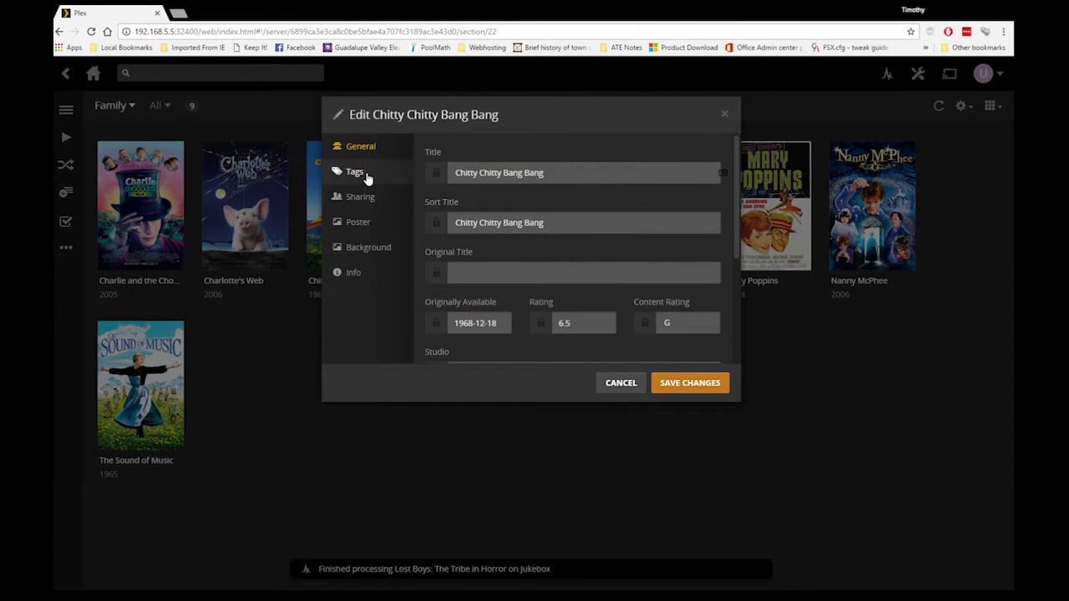
click(358, 224)
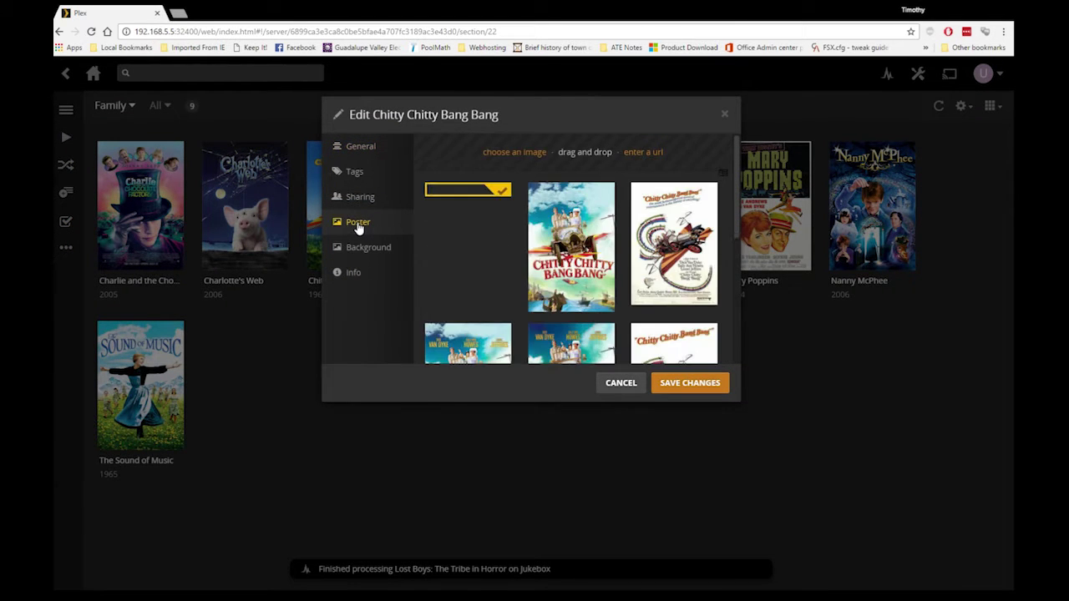
scroll(568, 262, down, 2)
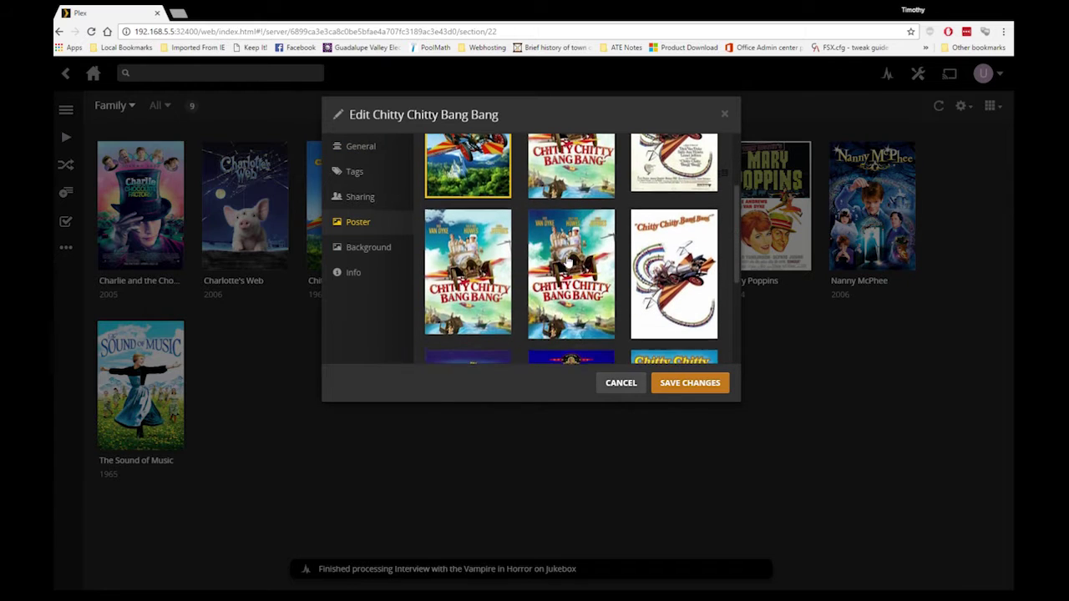
scroll(568, 261, down, 1)
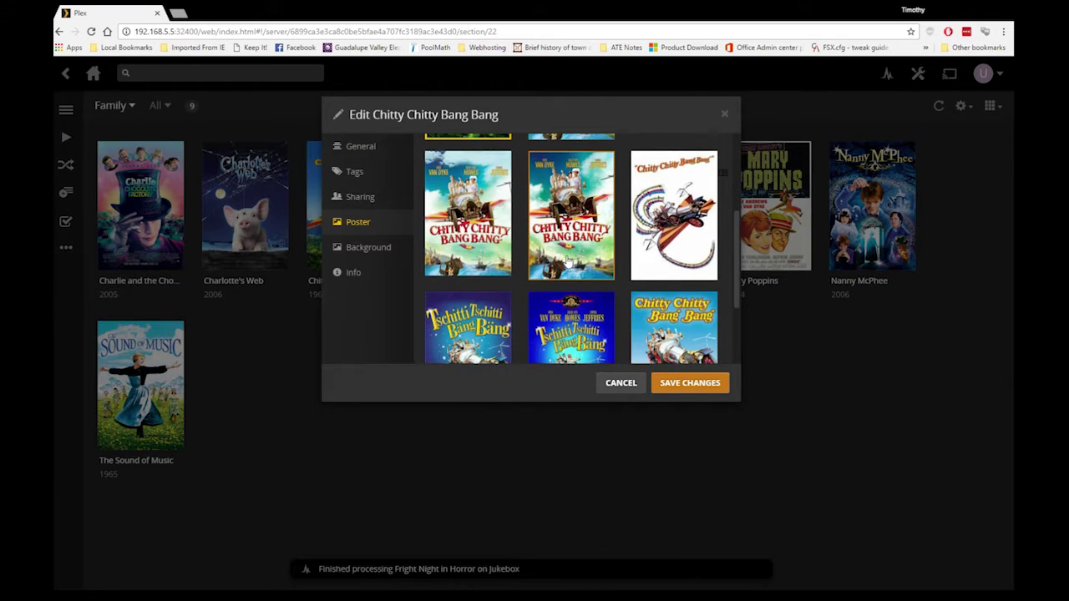
scroll(568, 261, down, 2)
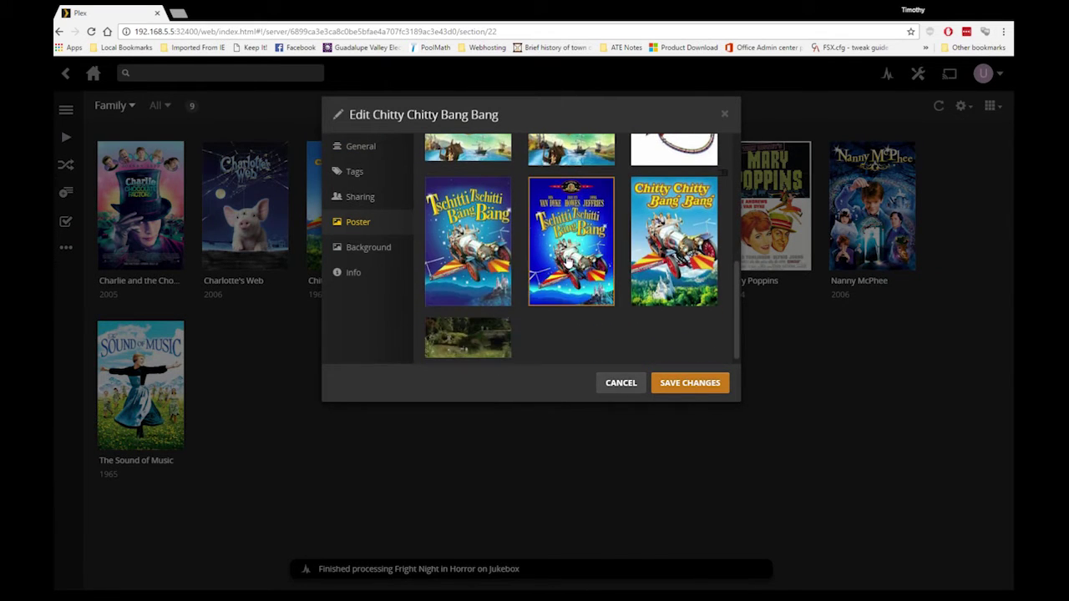
scroll(593, 253, up, 3)
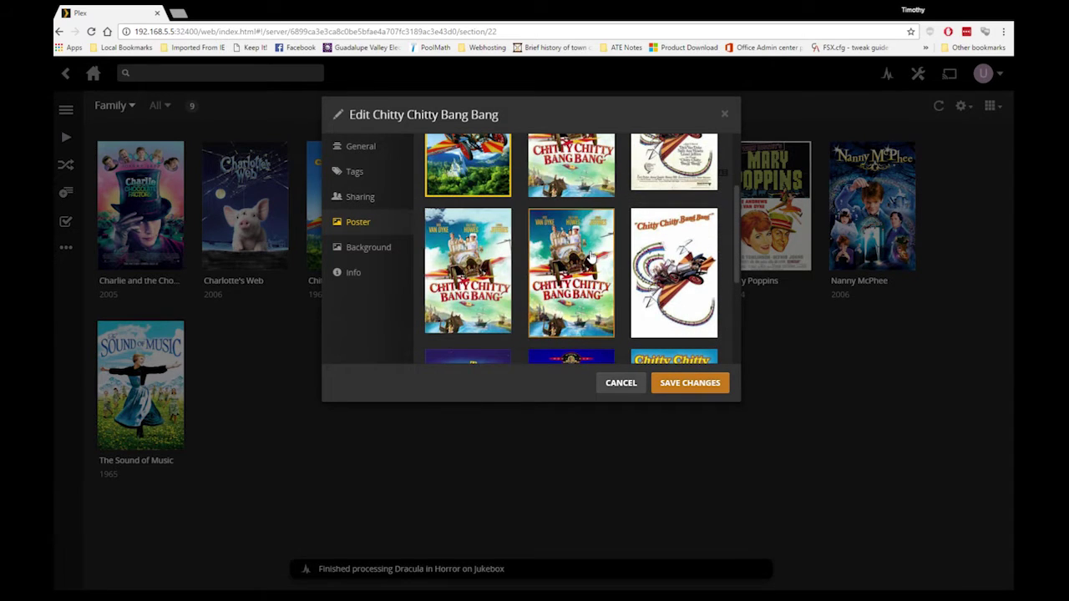
click(568, 256)
click(685, 386)
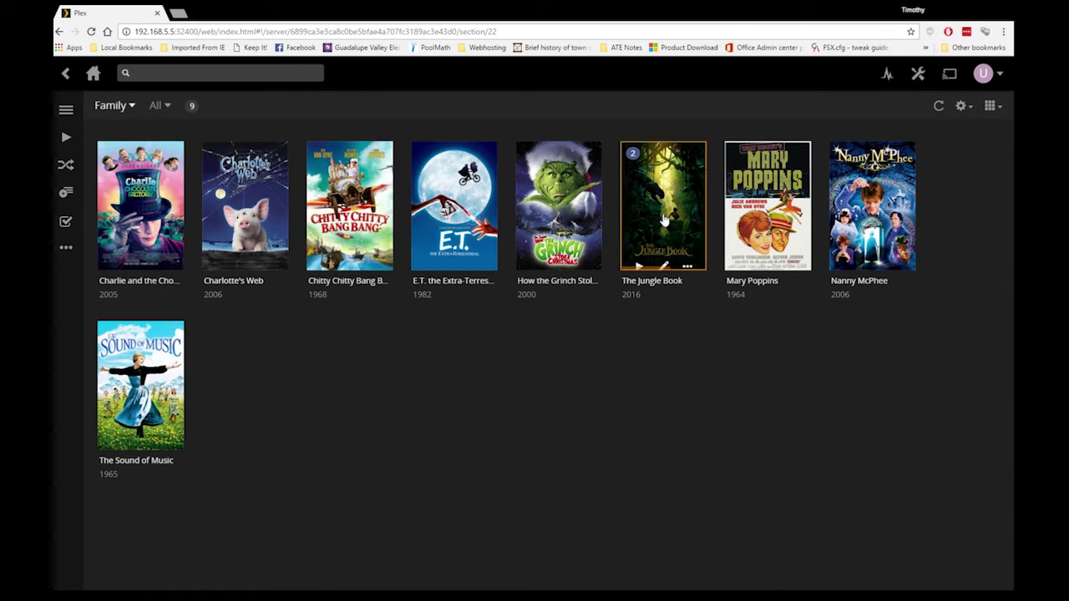
- Change the Mary Poppins poster to the artwork with the red Walt Disney title banner and save the changes
click(769, 255)
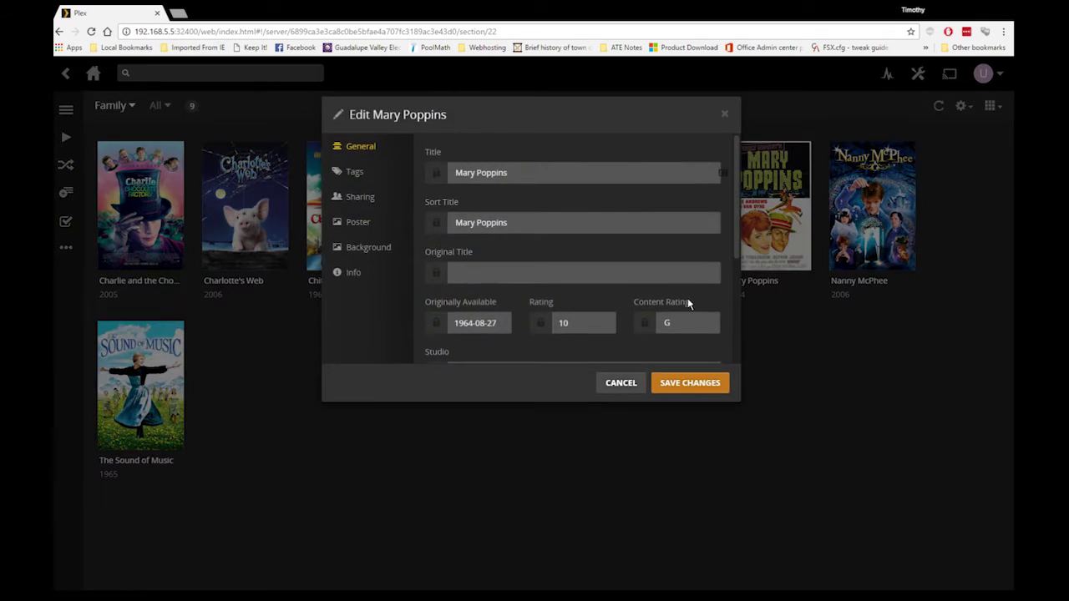
click(363, 231)
scroll(543, 277, down, 2)
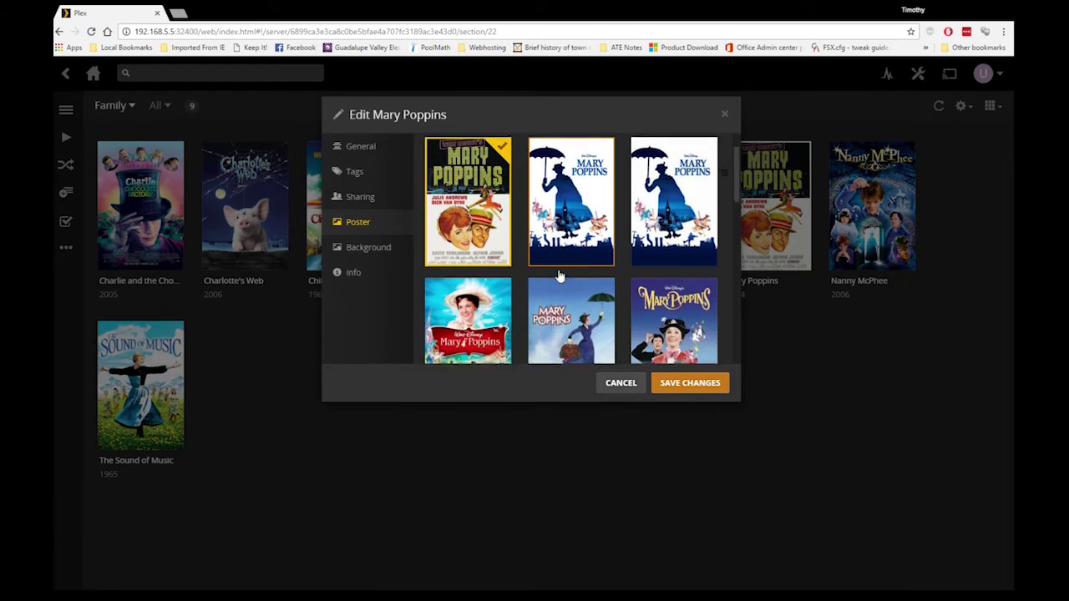
click(472, 275)
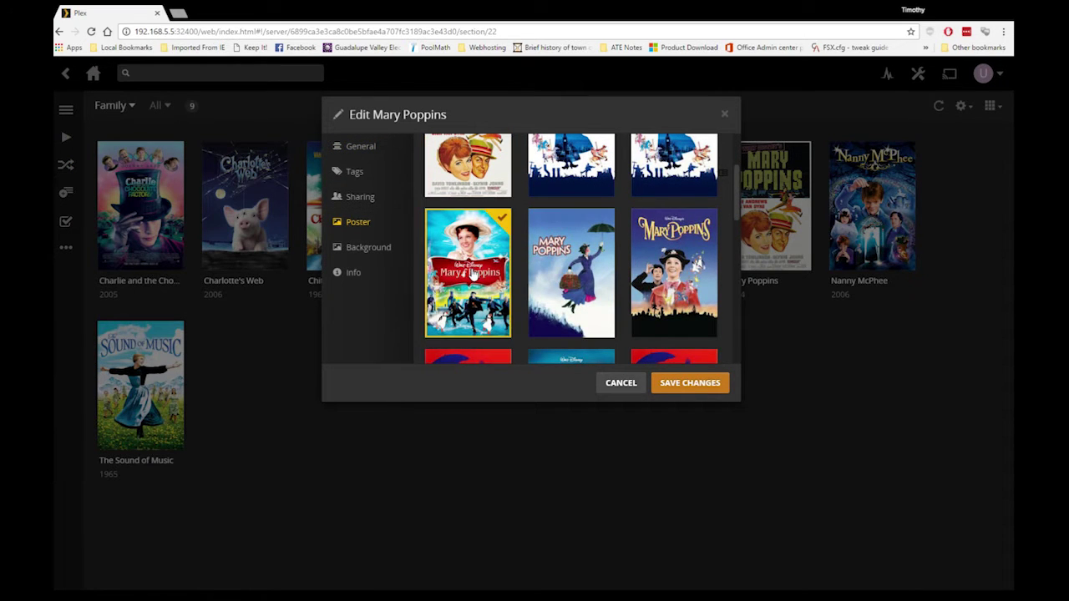
click(690, 383)
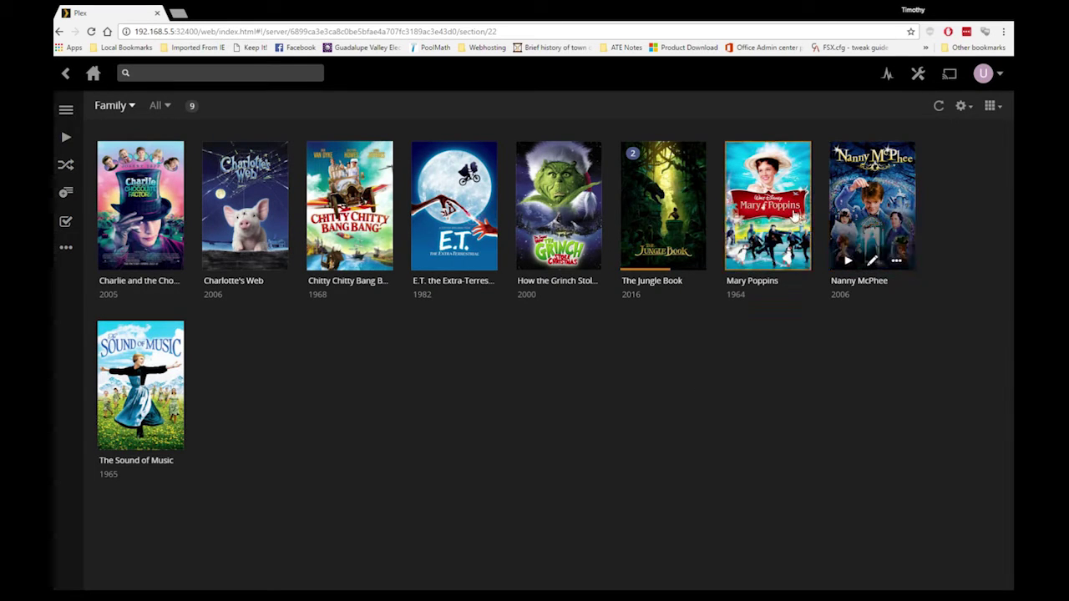
- Open How the Grinch Stole Christmas and review its editable general details, tags and file information, leaving without saving
mouse_move(458, 211)
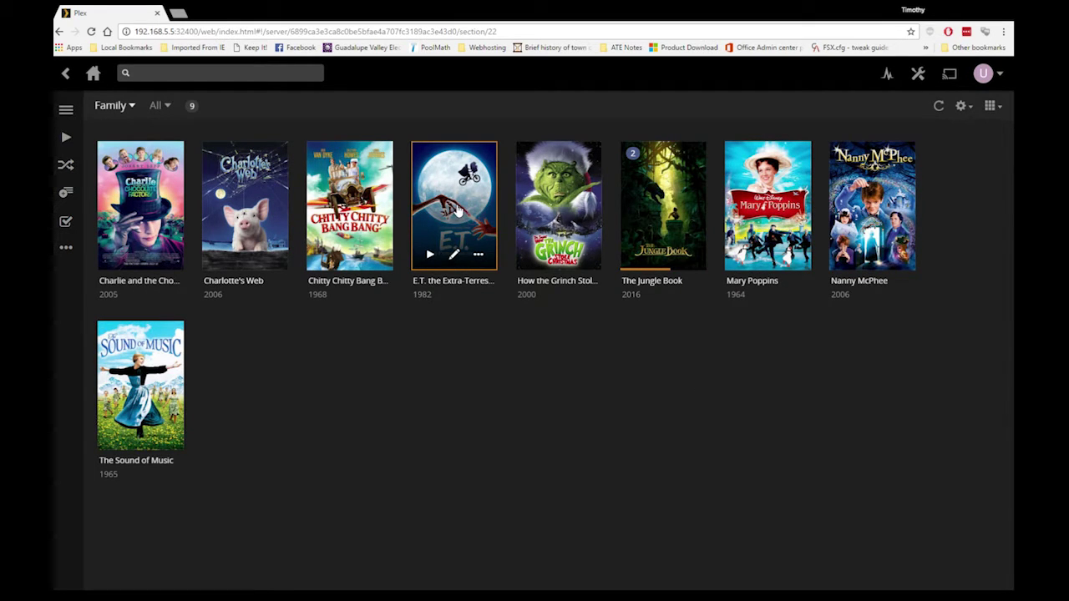
mouse_move(159, 206)
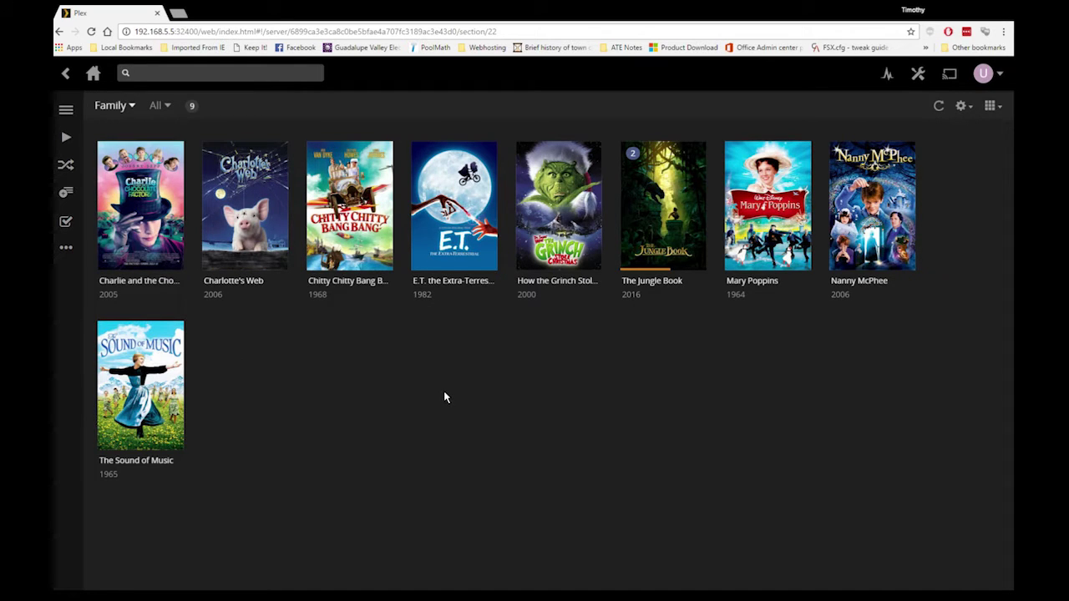
mouse_move(628, 237)
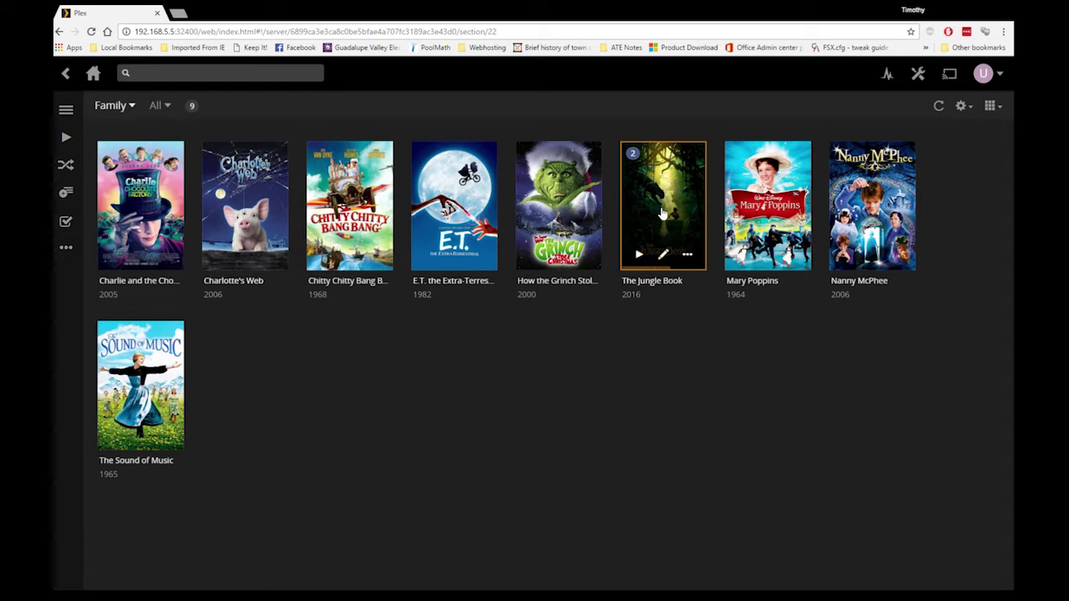
click(551, 219)
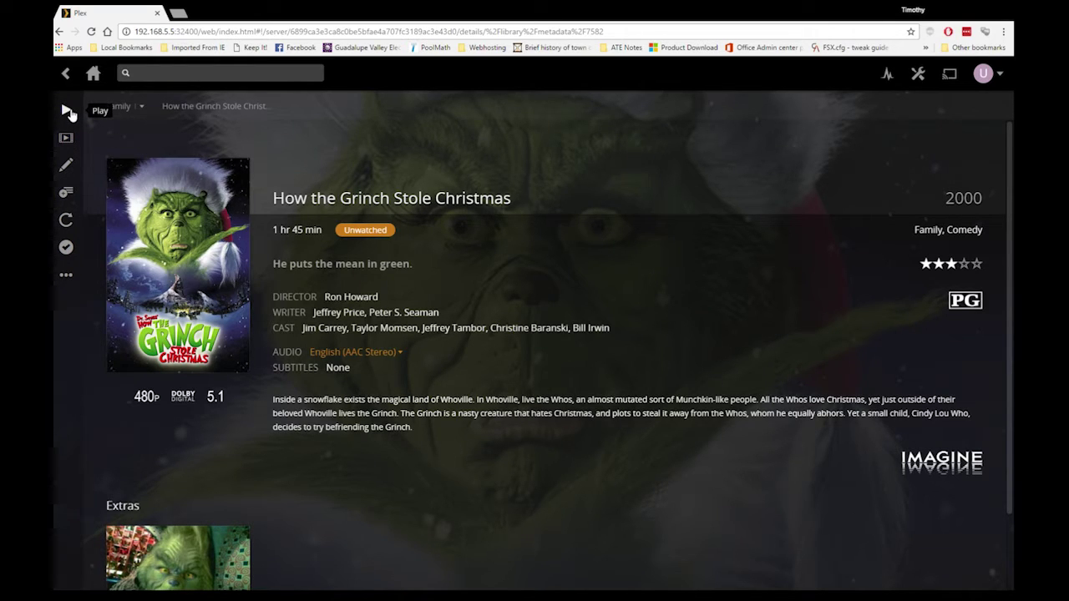
click(66, 168)
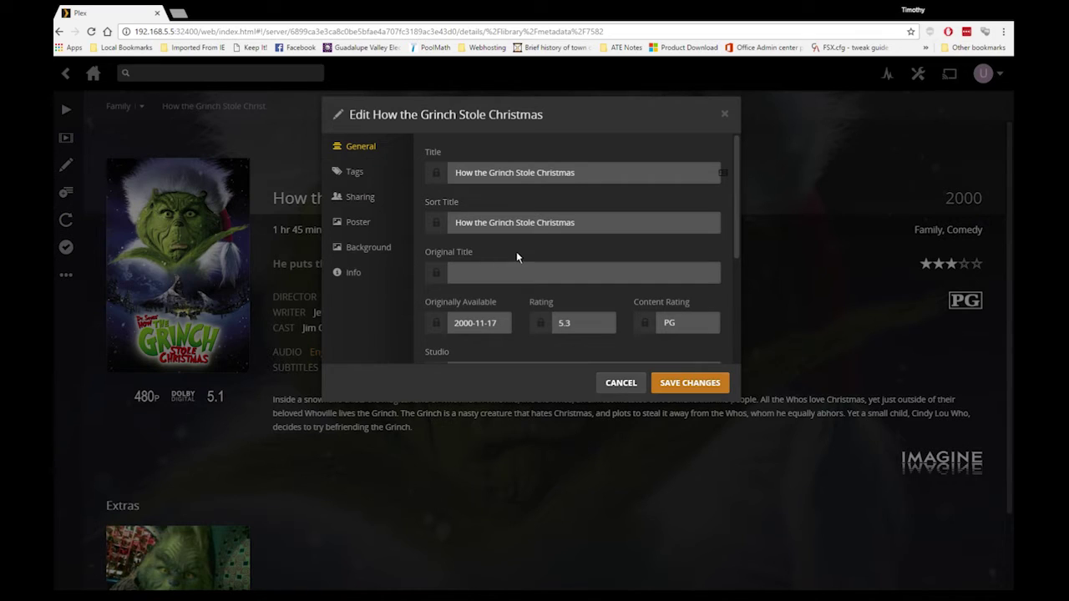
scroll(520, 256, down, 2)
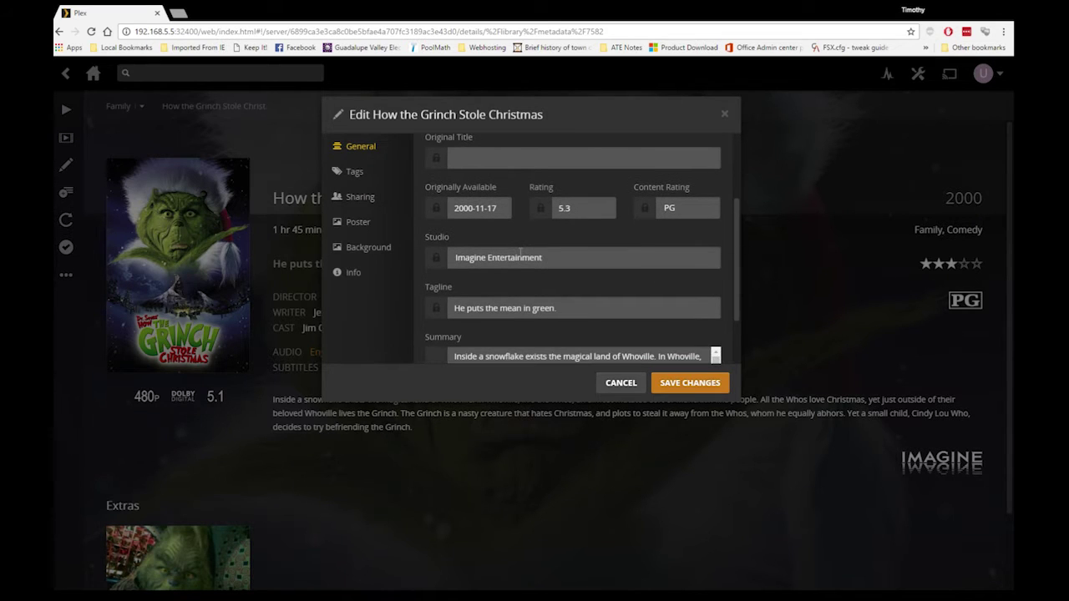
scroll(519, 255, down, 1)
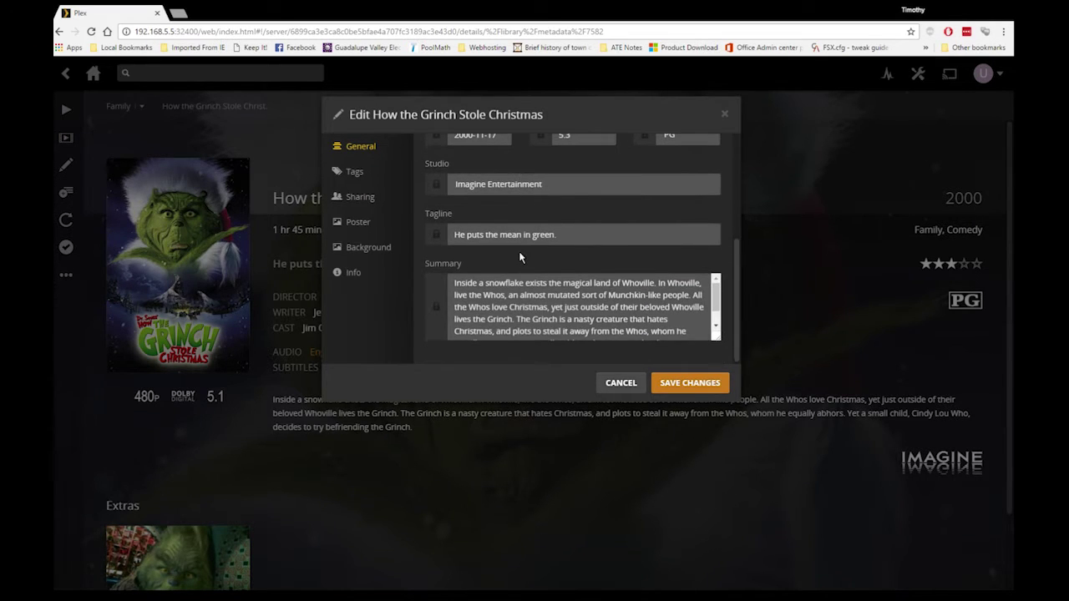
click(357, 173)
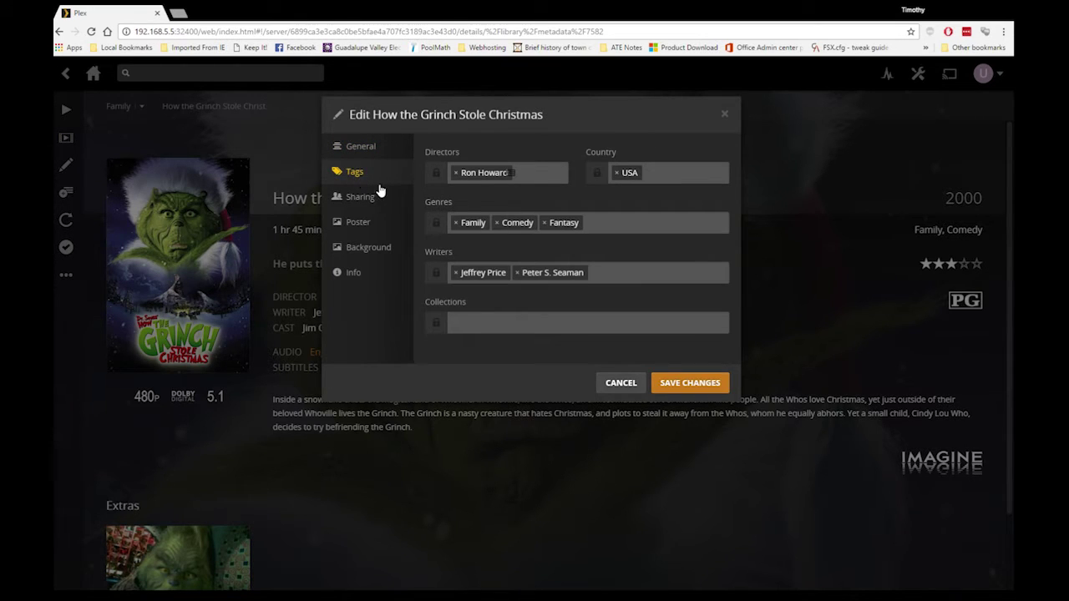
click(356, 275)
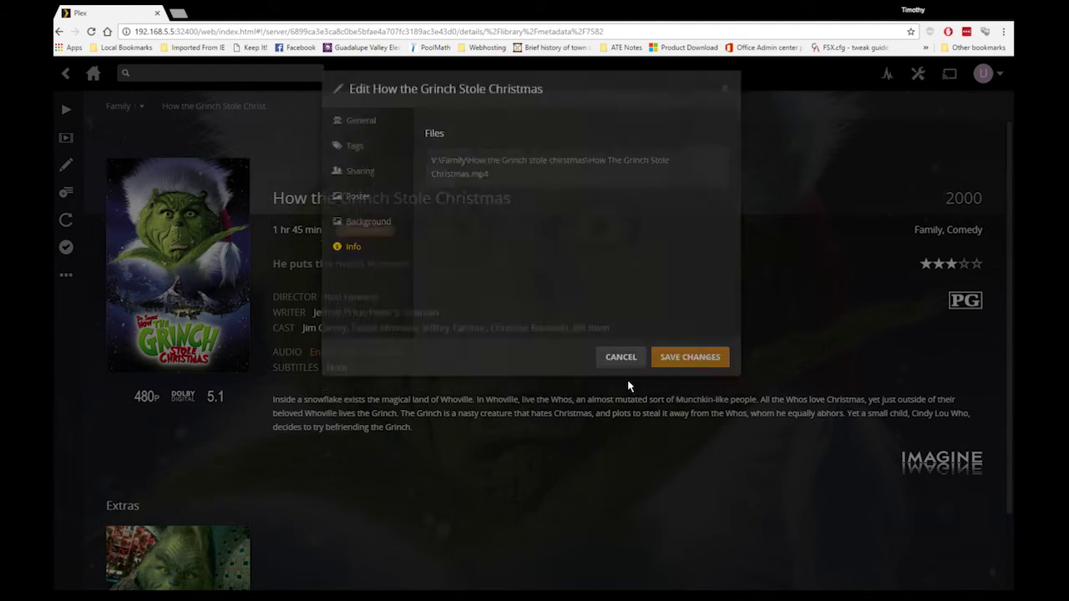
click(624, 384)
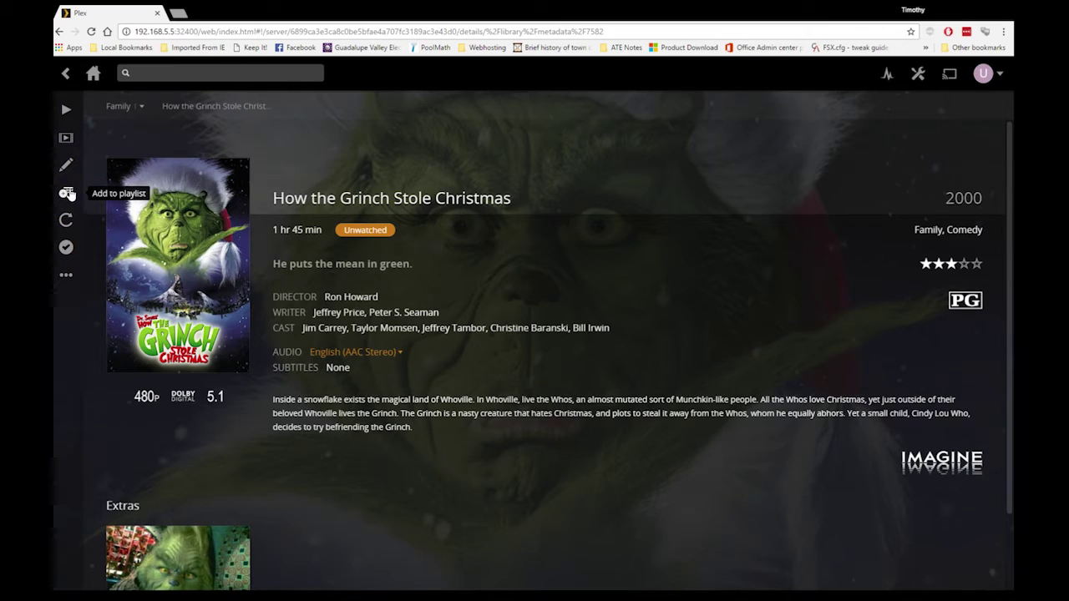
- Review the Fix Incorrect Match candidates for How the Grinch Stole Christmas without choosing another match
click(67, 279)
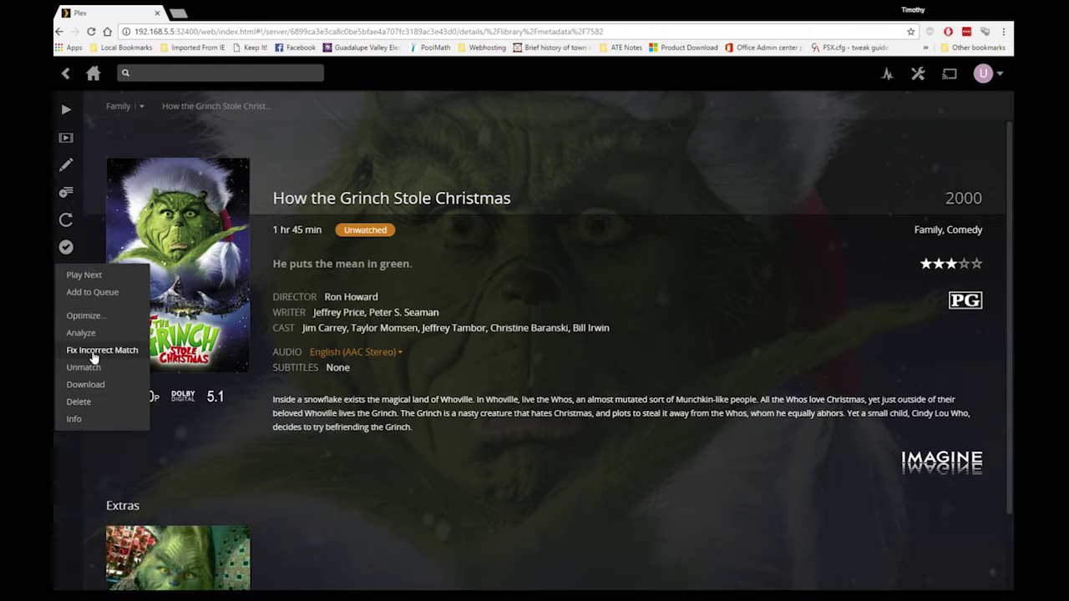
click(95, 351)
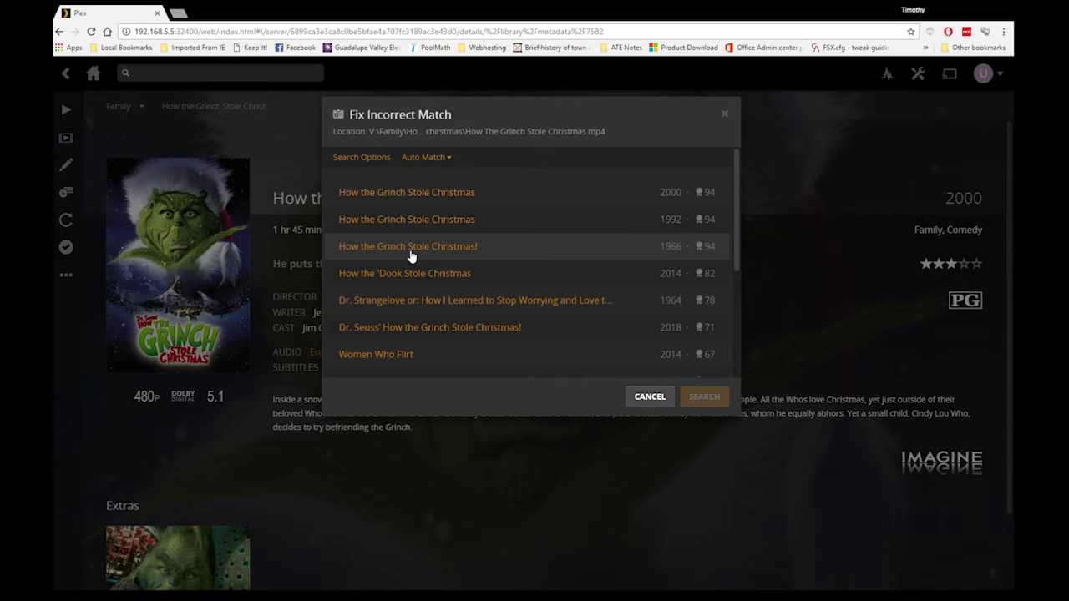
click(649, 397)
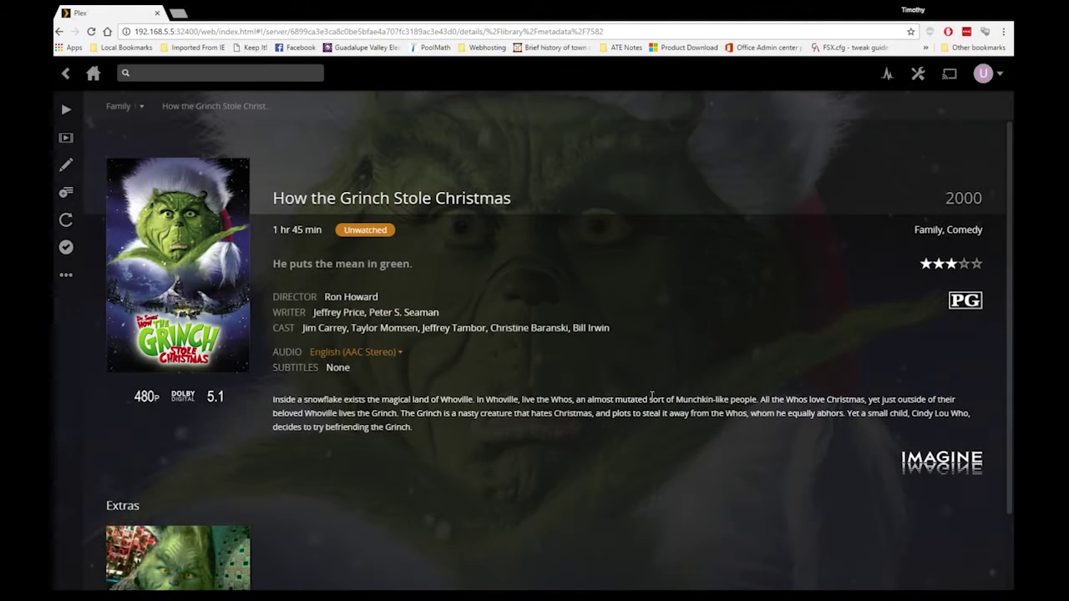
- Examine the media info for How the Grinch Stole Christmas from its details page and close it
click(68, 277)
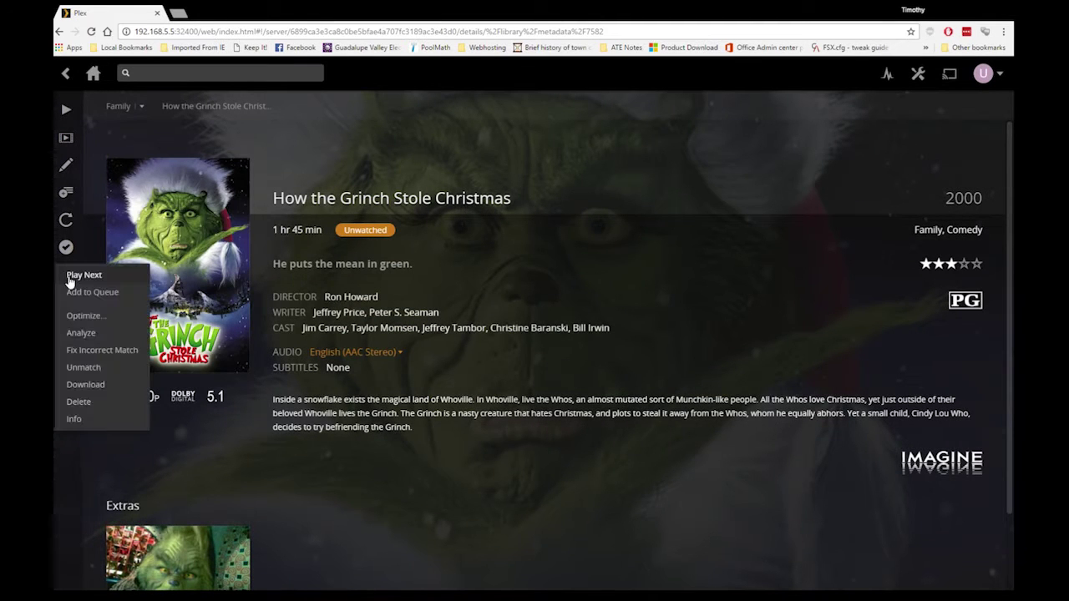
click(80, 419)
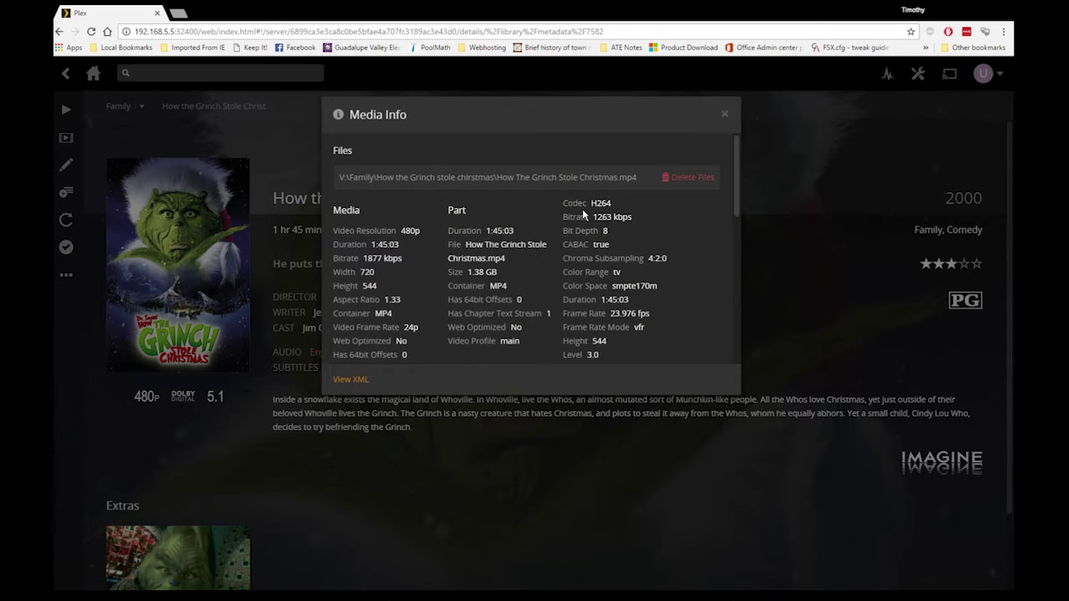
click(726, 115)
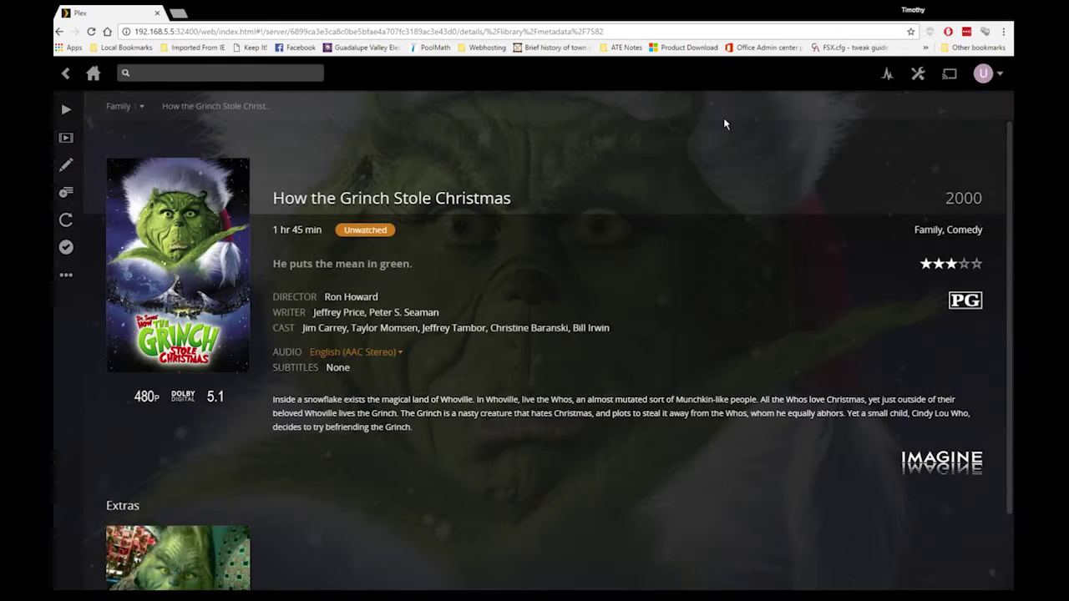
click(63, 281)
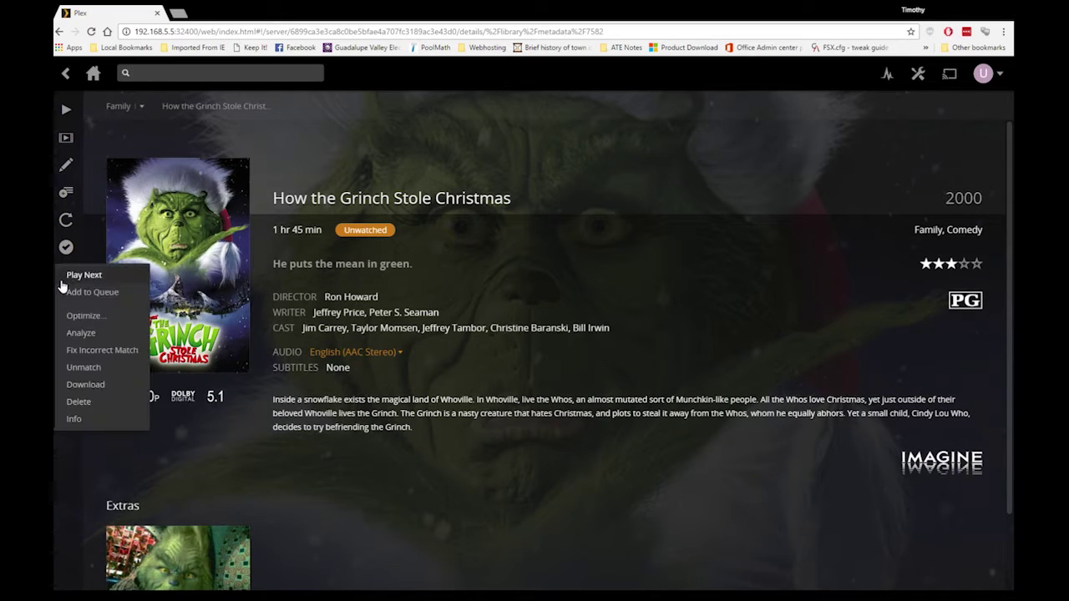
click(74, 419)
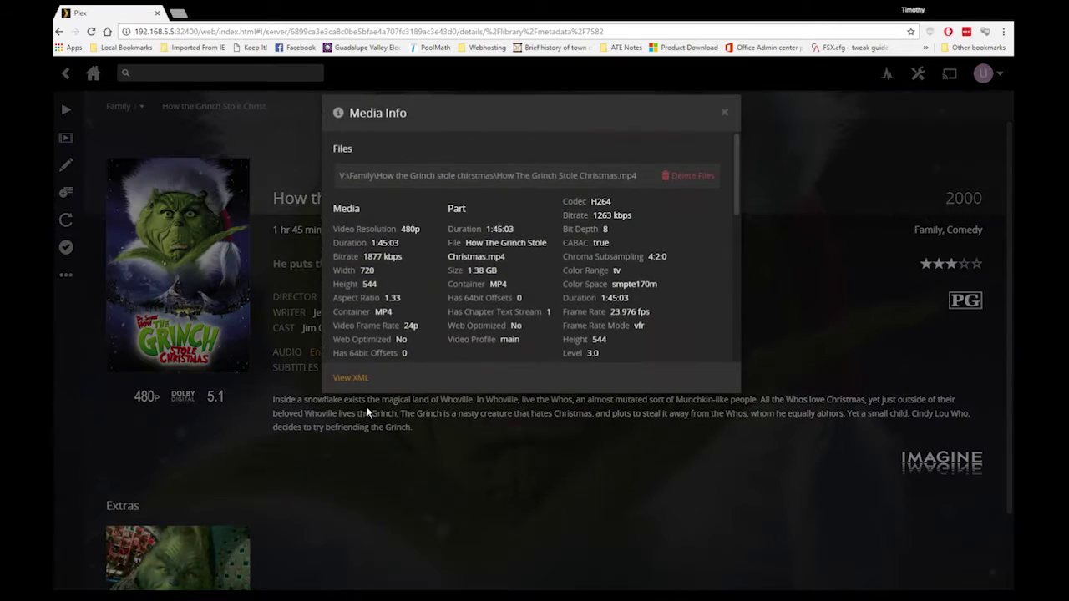
click(725, 115)
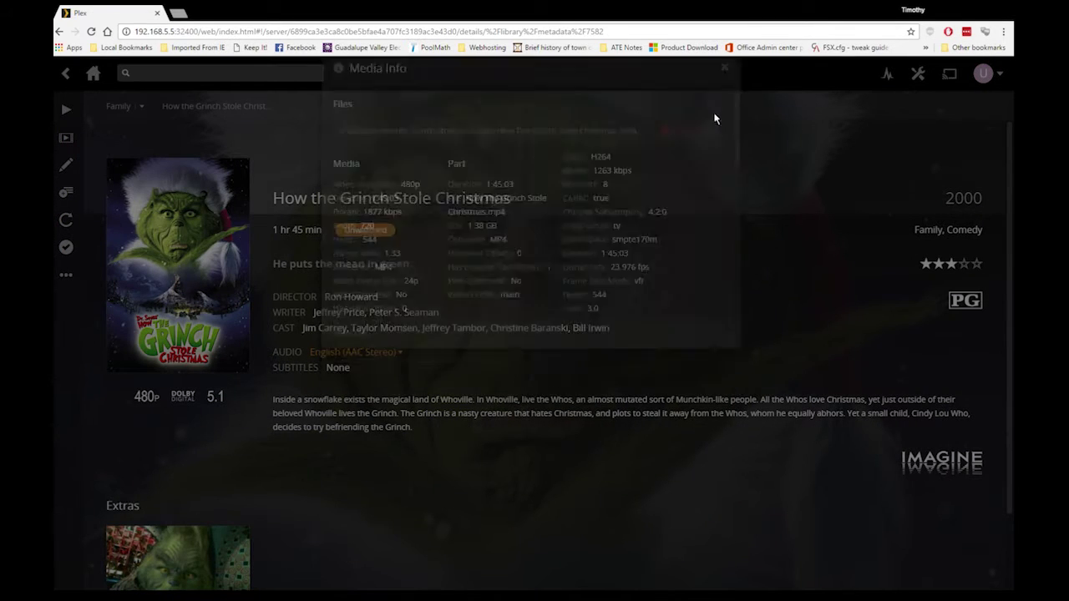
- Return to the Family library and view the media info of How the Grinch Stole Christmas from its poster
click(117, 107)
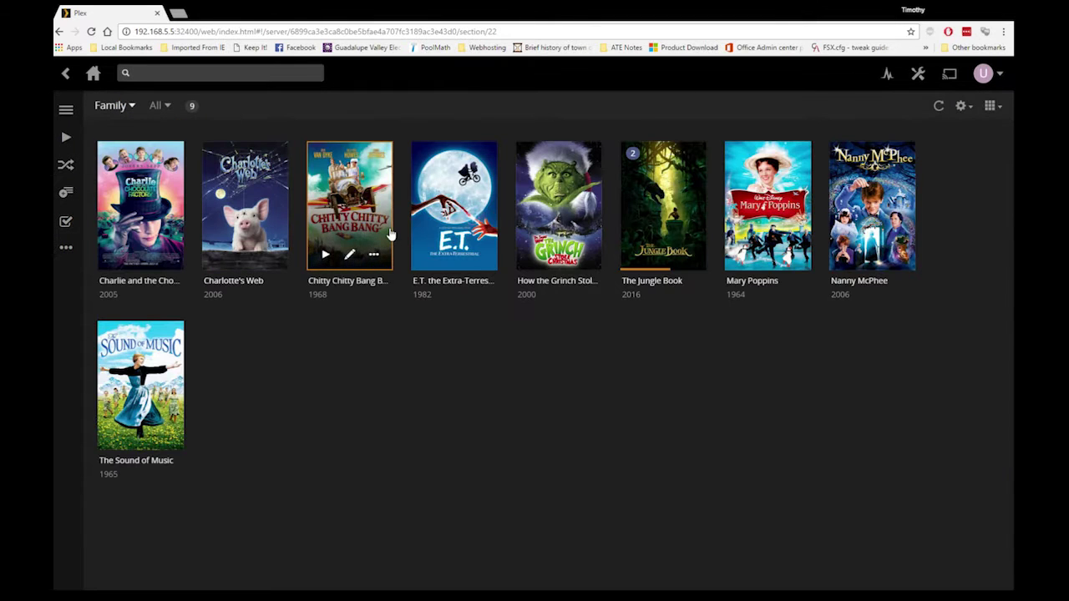
click(585, 255)
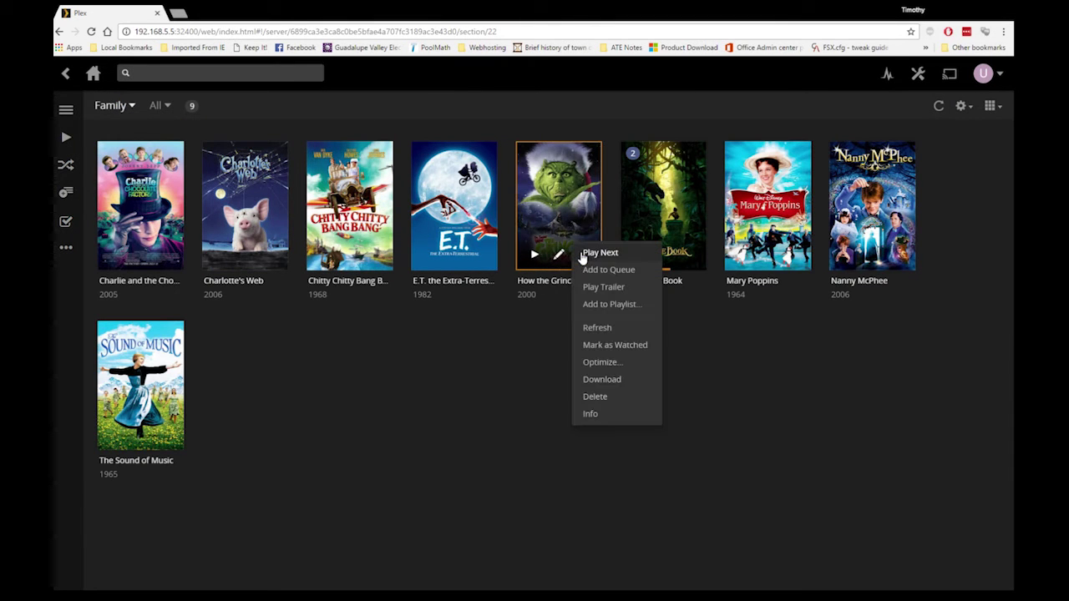
click(591, 414)
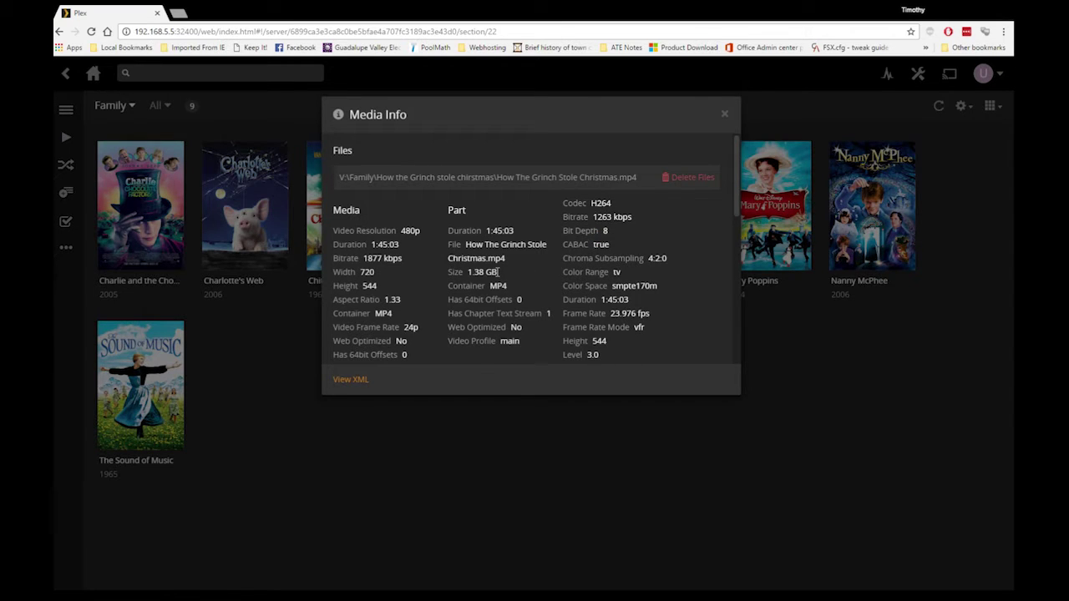
- Check the file size in the open media info, close it, and browse the Drama library down to its last movies
drag(499, 272, 467, 273)
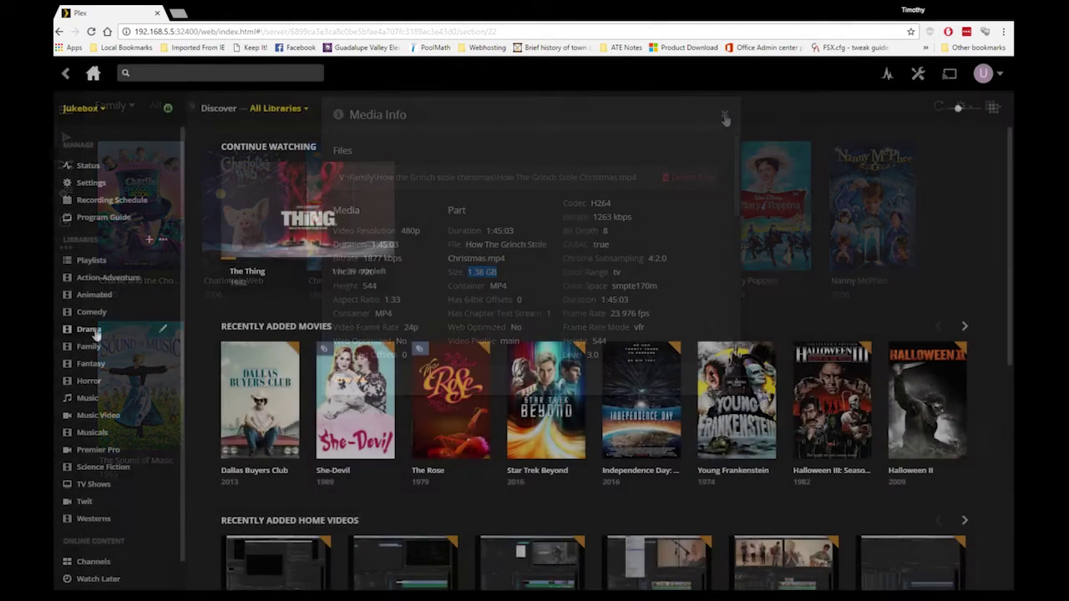
click(110, 332)
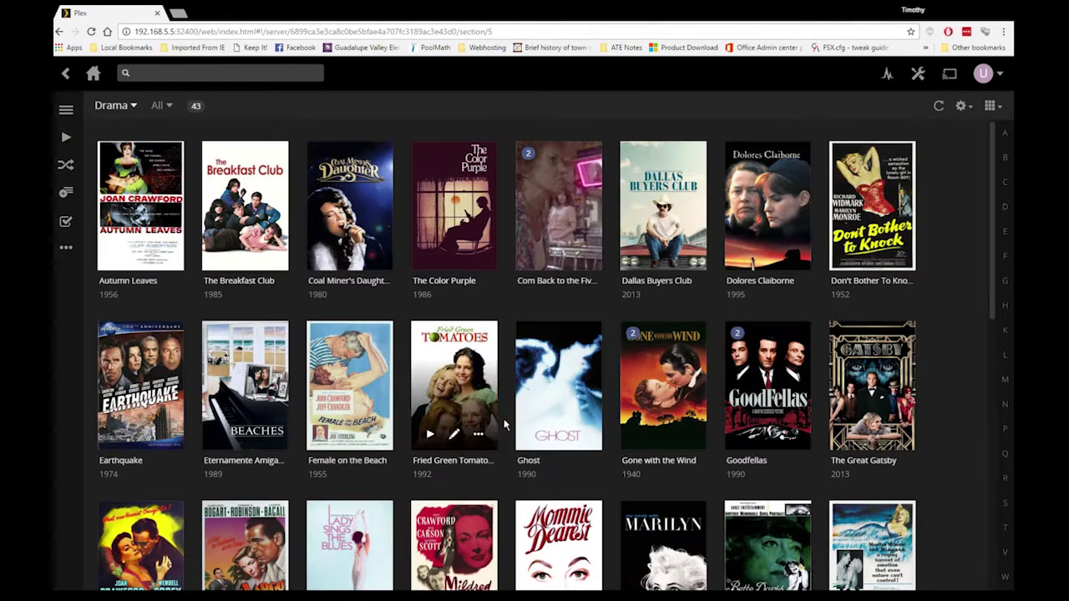
scroll(511, 411, down, 4)
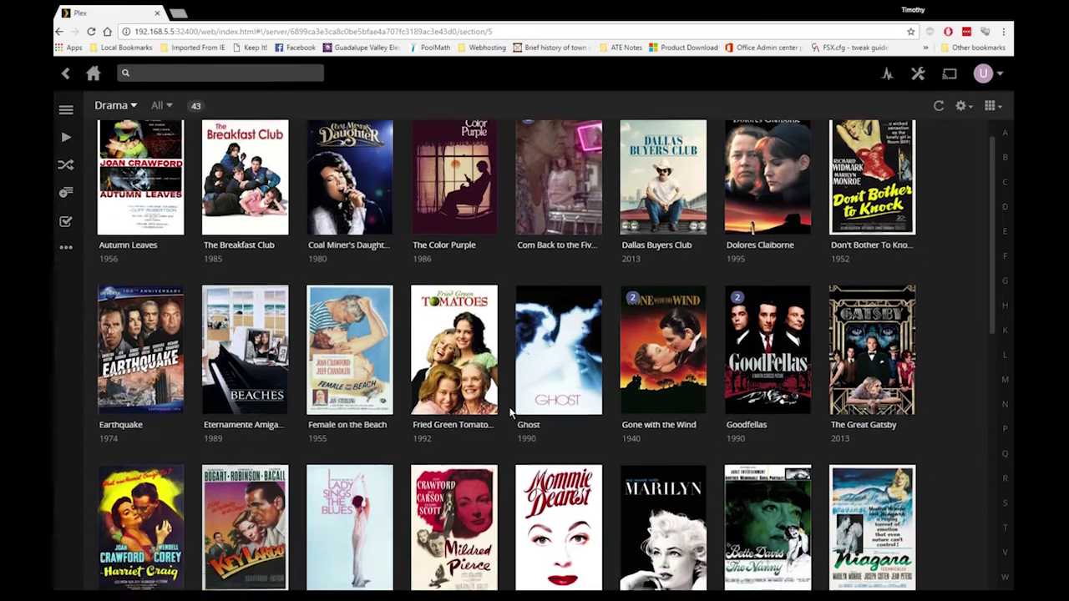
scroll(511, 412, down, 5)
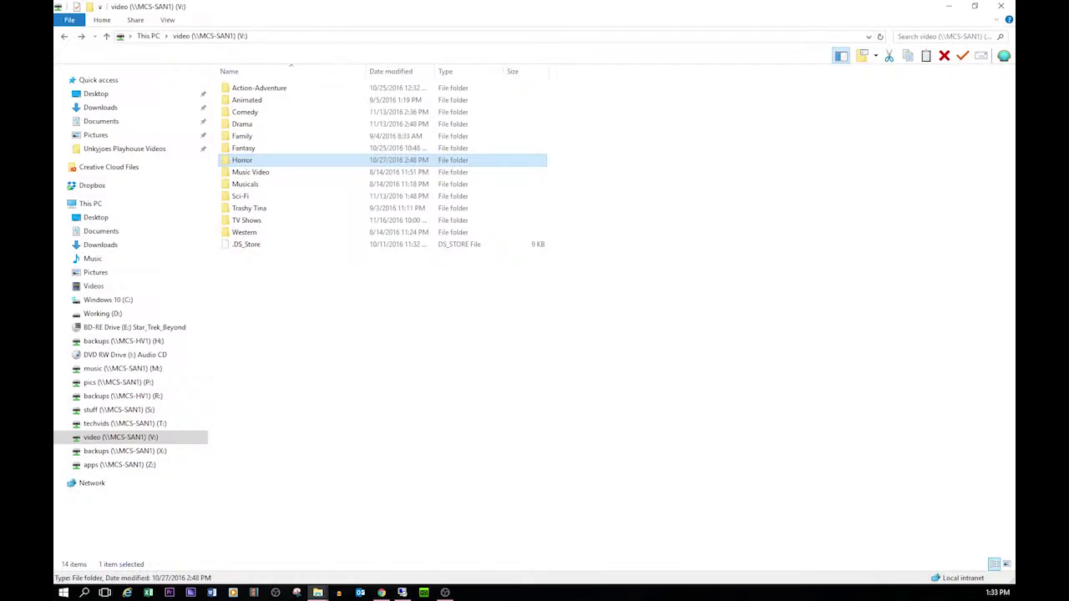
- Switch to File Explorer and open The Stand folder inside Drama on the video (V:) drive
double_click(252, 124)
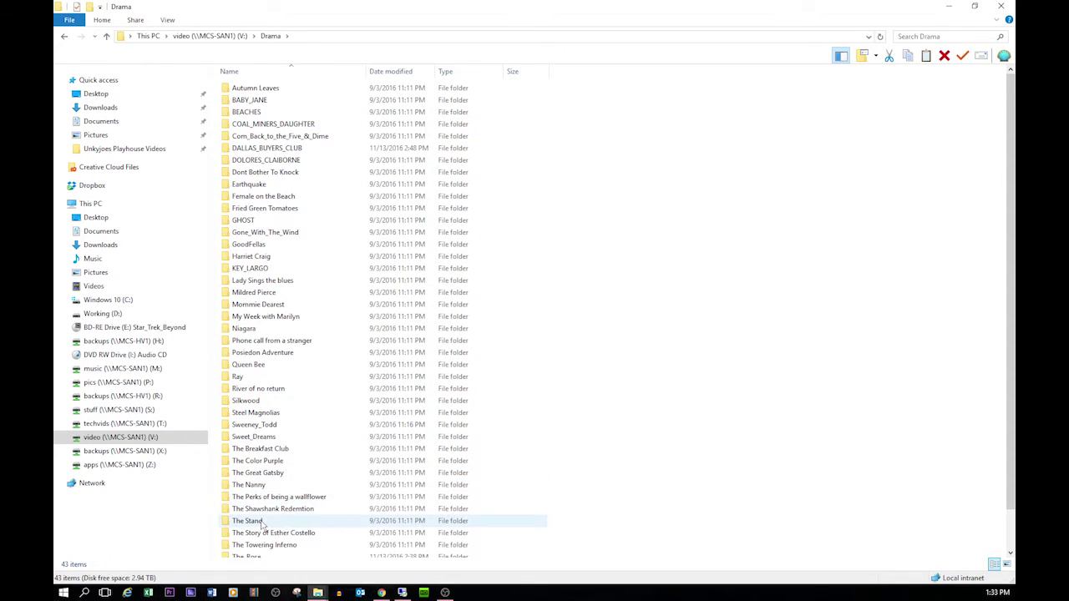
double_click(263, 521)
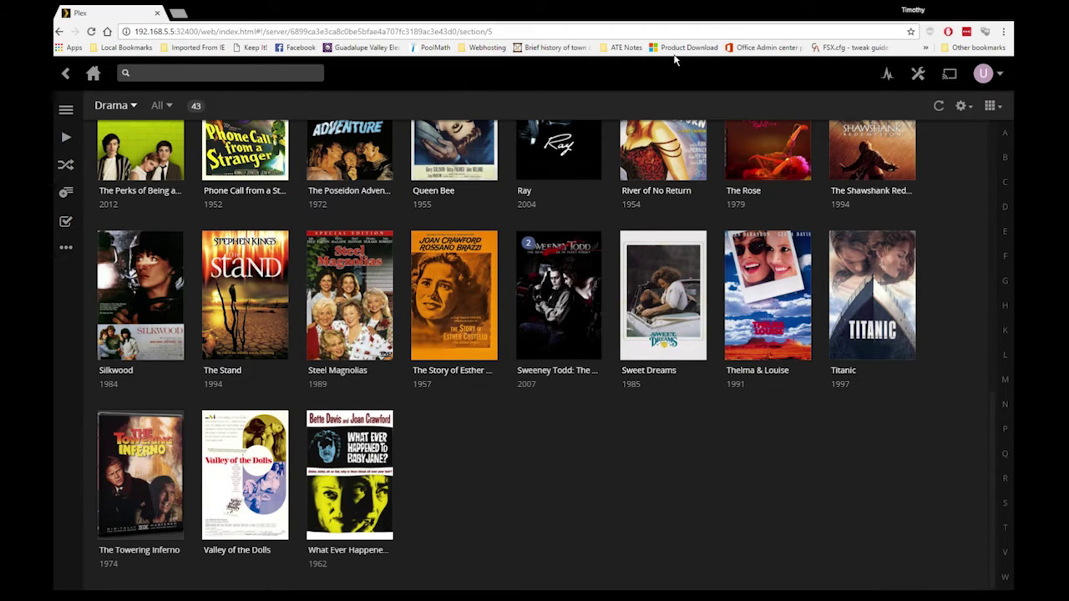
- Return to Plex, open the media info of The Stand, and compare the details of its two part files
click(270, 345)
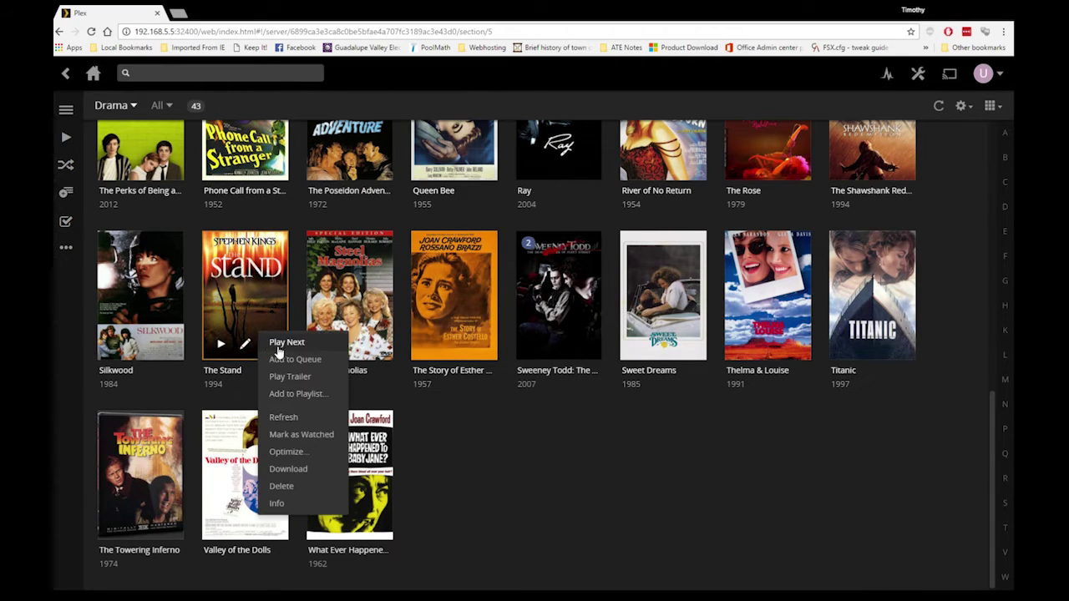
click(277, 504)
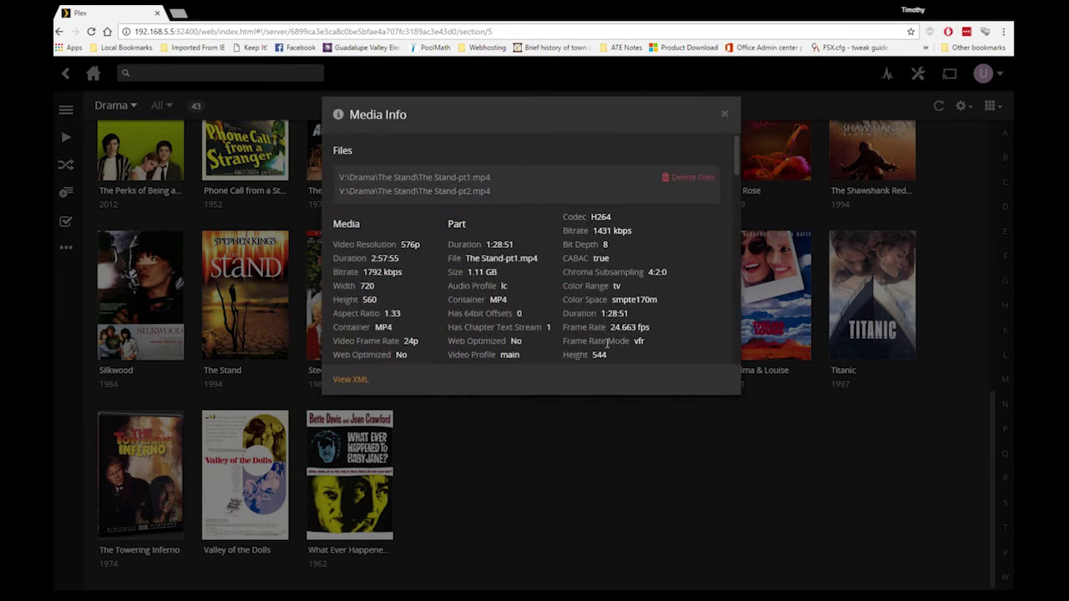
scroll(530, 282, down, 1)
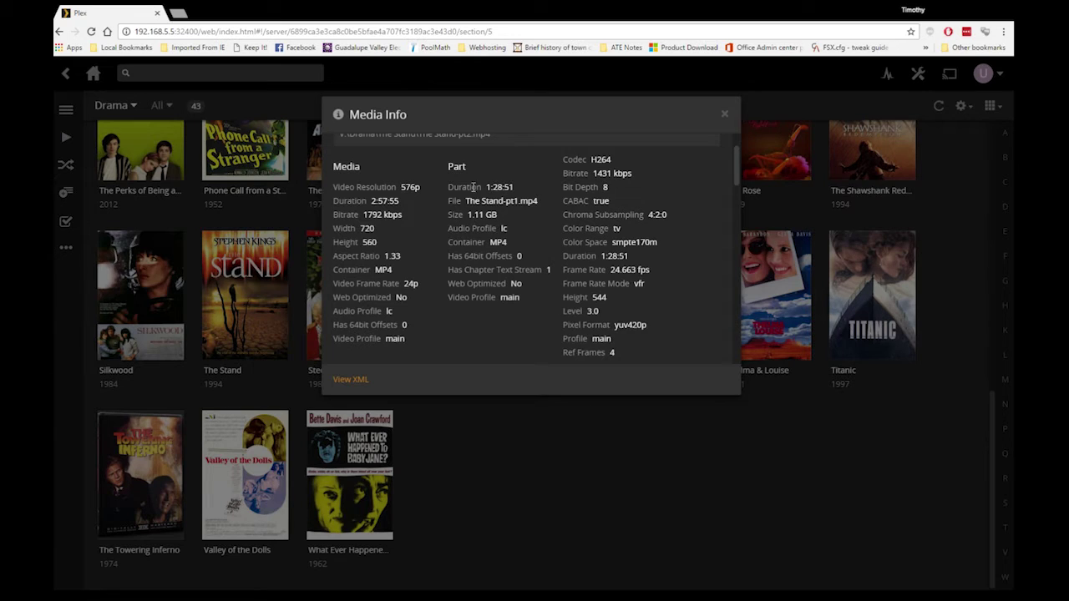
scroll(513, 224, up, 1)
scroll(513, 224, down, 5)
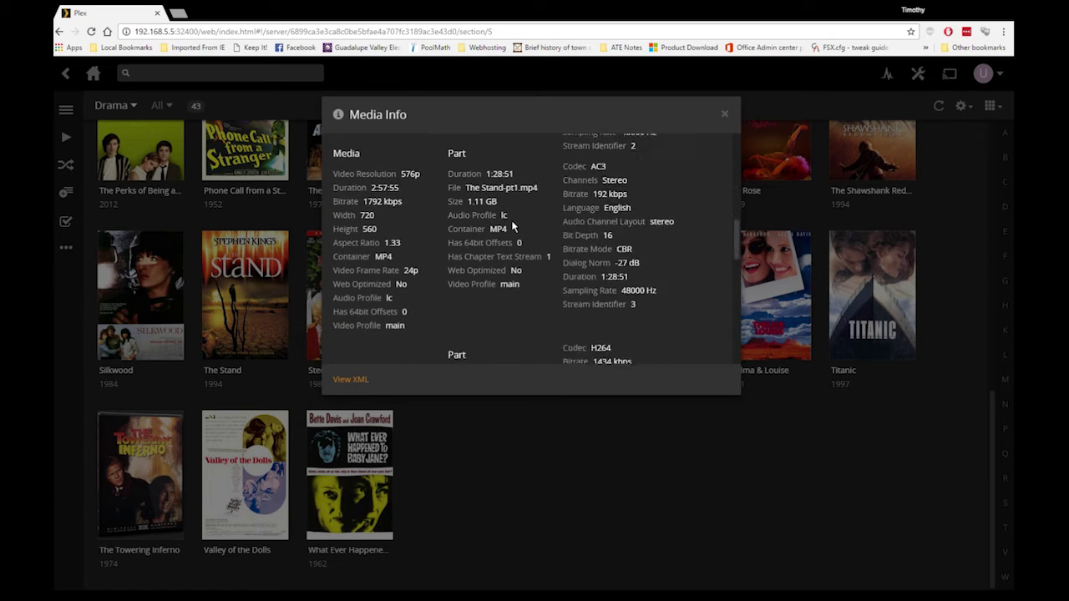
scroll(513, 224, up, 4)
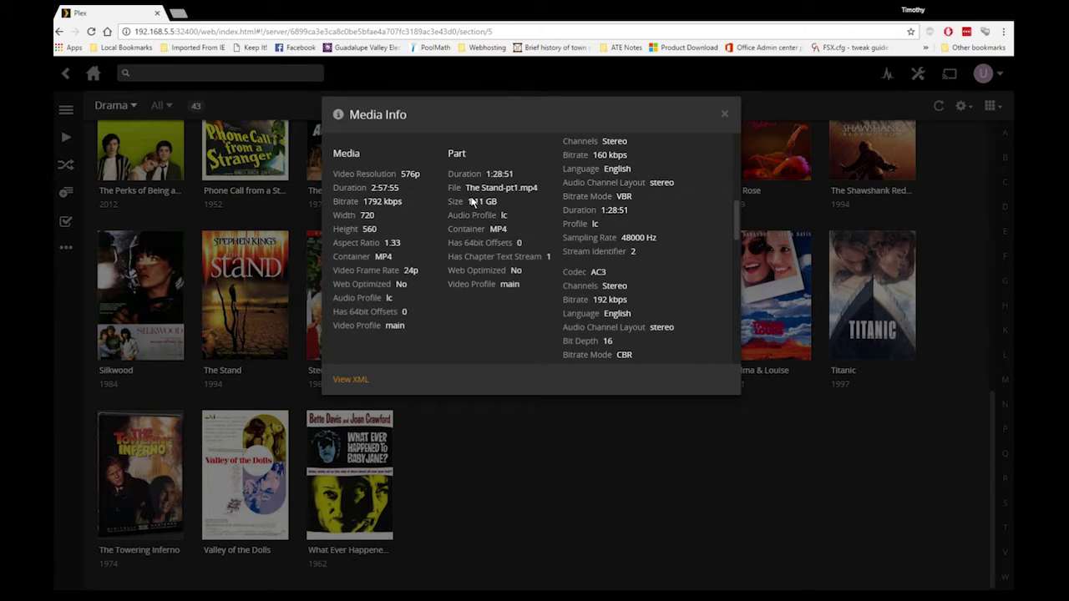
scroll(481, 212, down, 4)
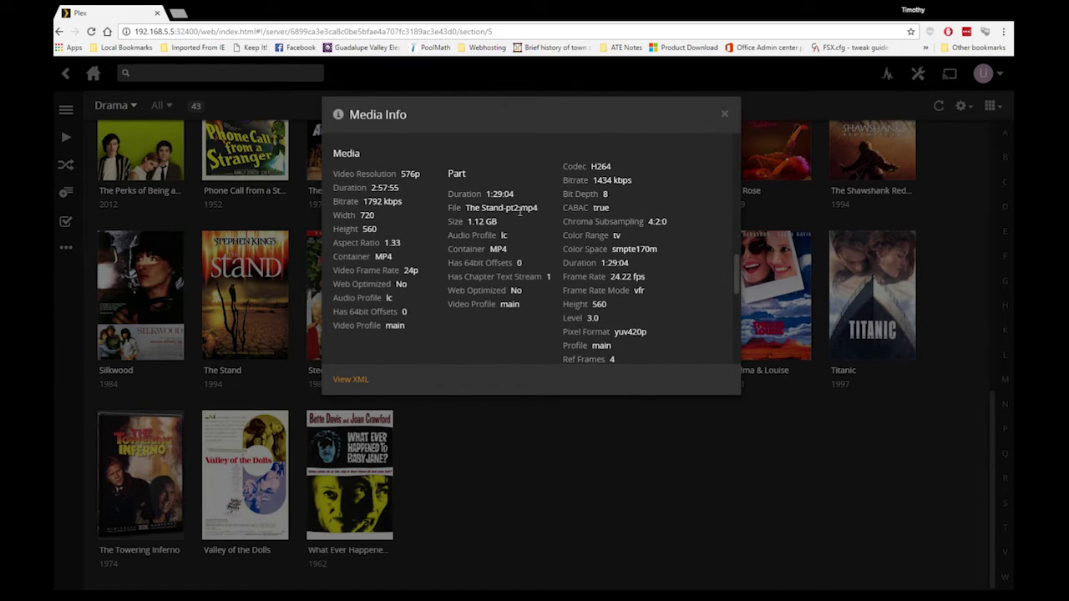
scroll(504, 263, up, 4)
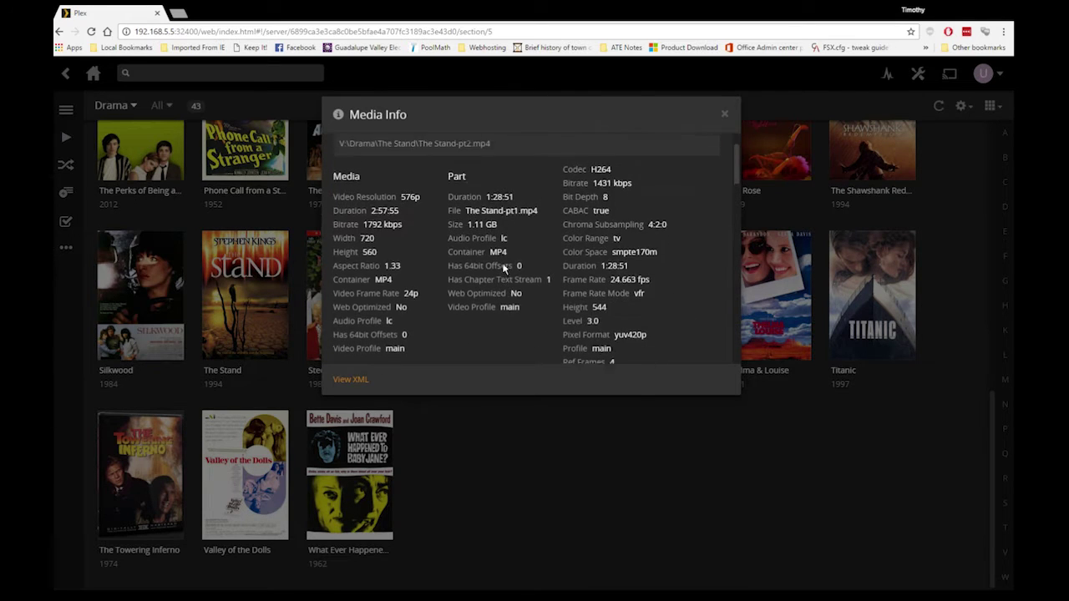
scroll(503, 266, up, 1)
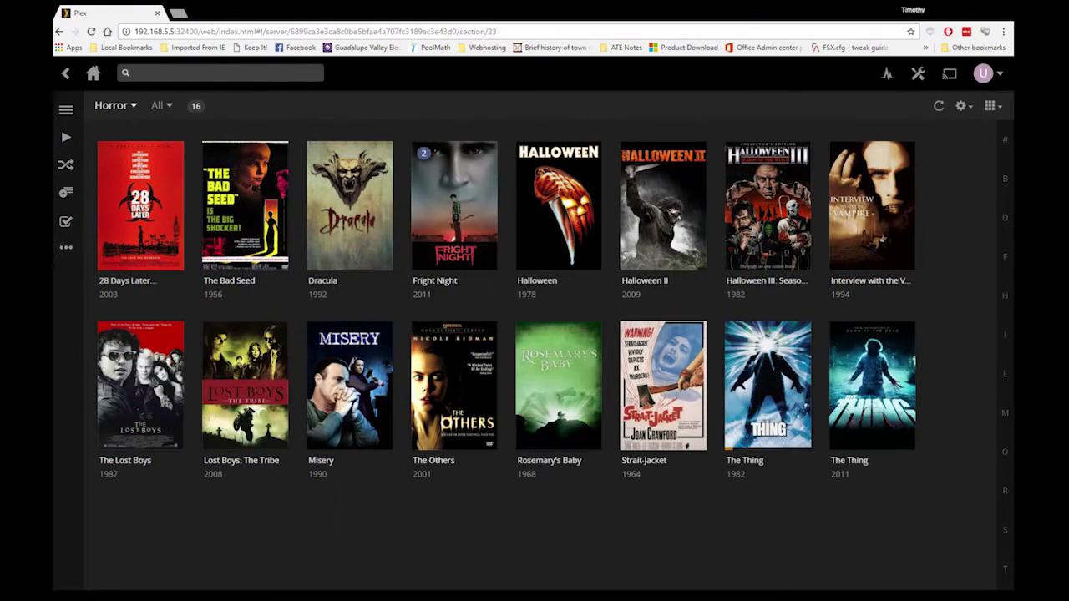
- Open the 1982 version of The Thing from the Horror library and review its details and extras
mouse_move(780, 384)
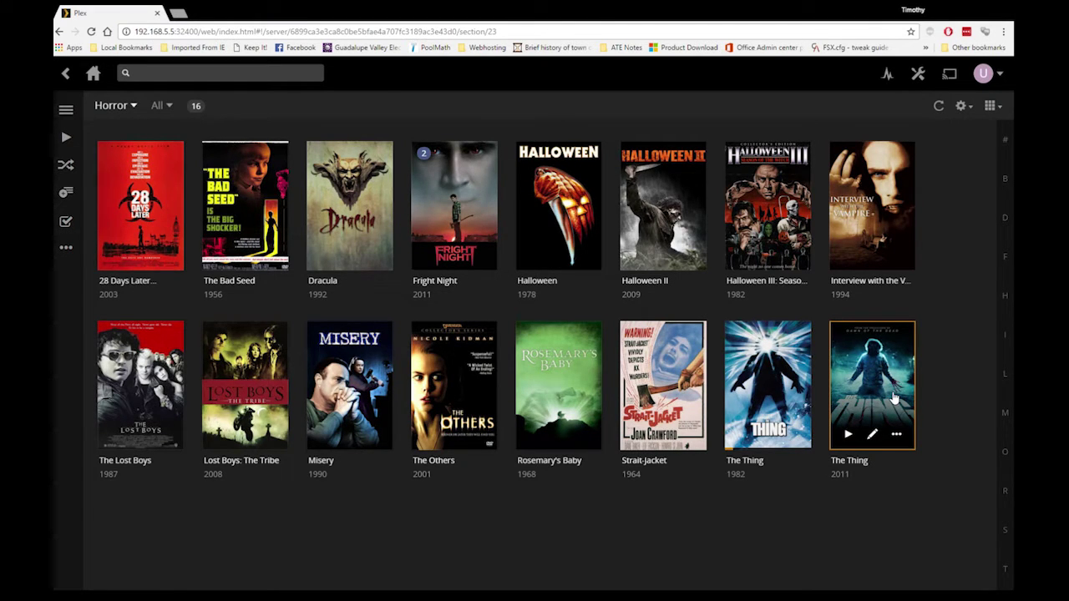
click(781, 380)
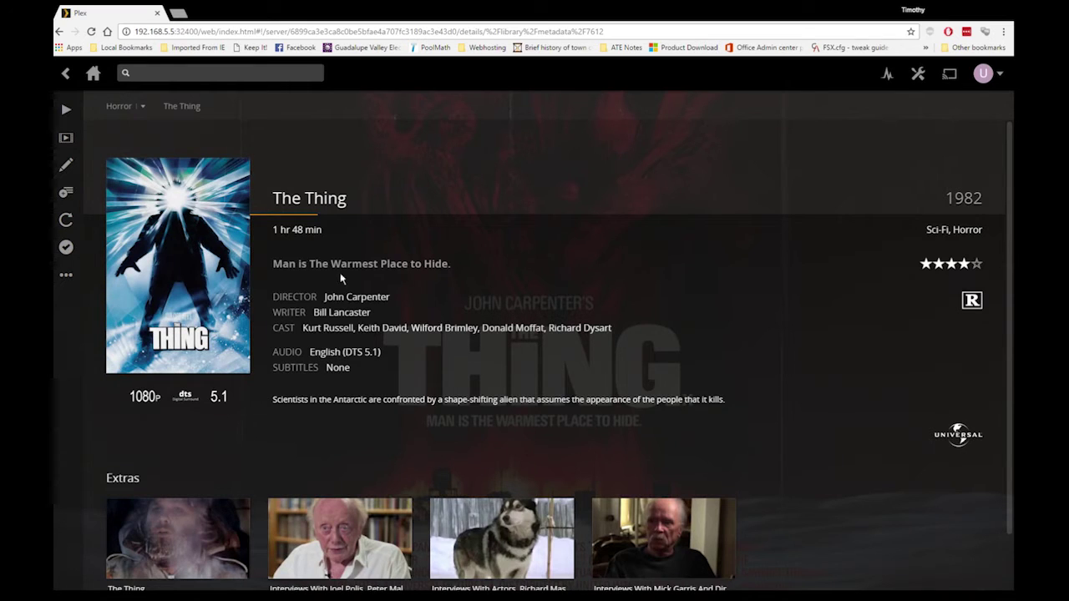
scroll(368, 330, down, 1)
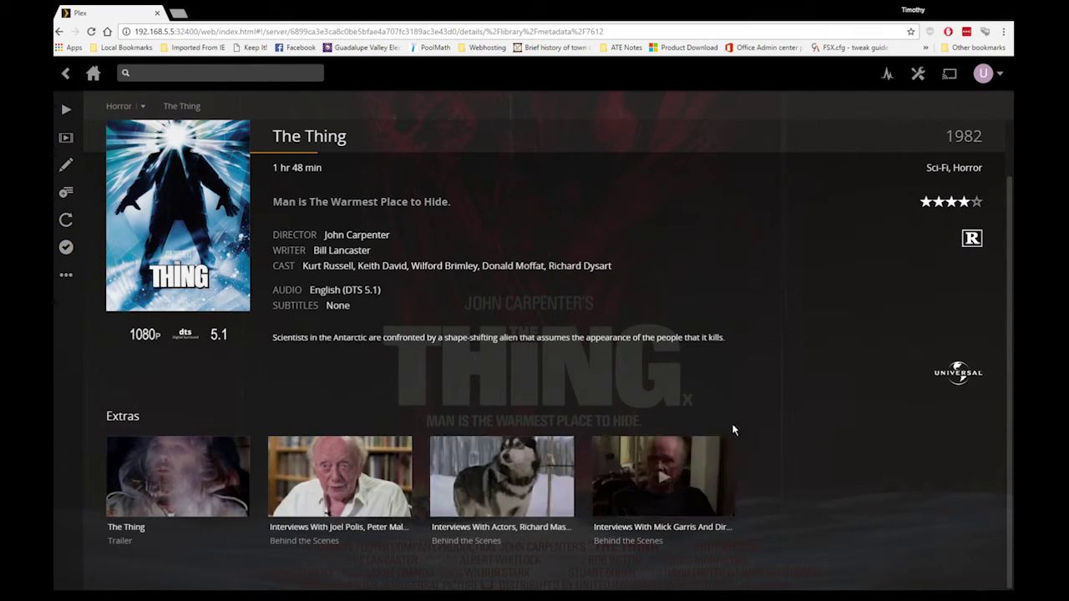
scroll(723, 246, up, 1)
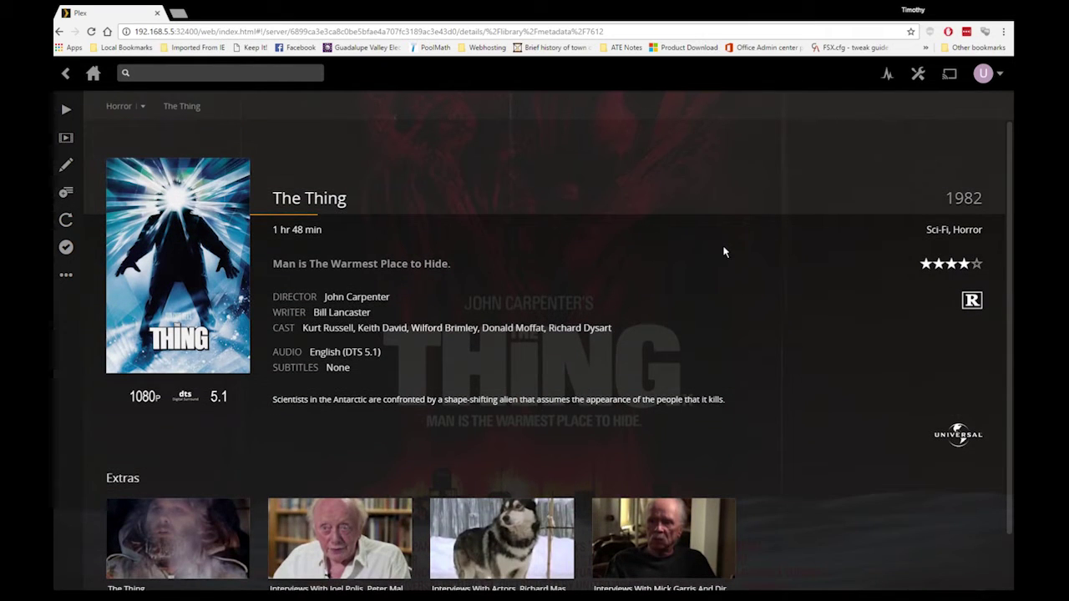